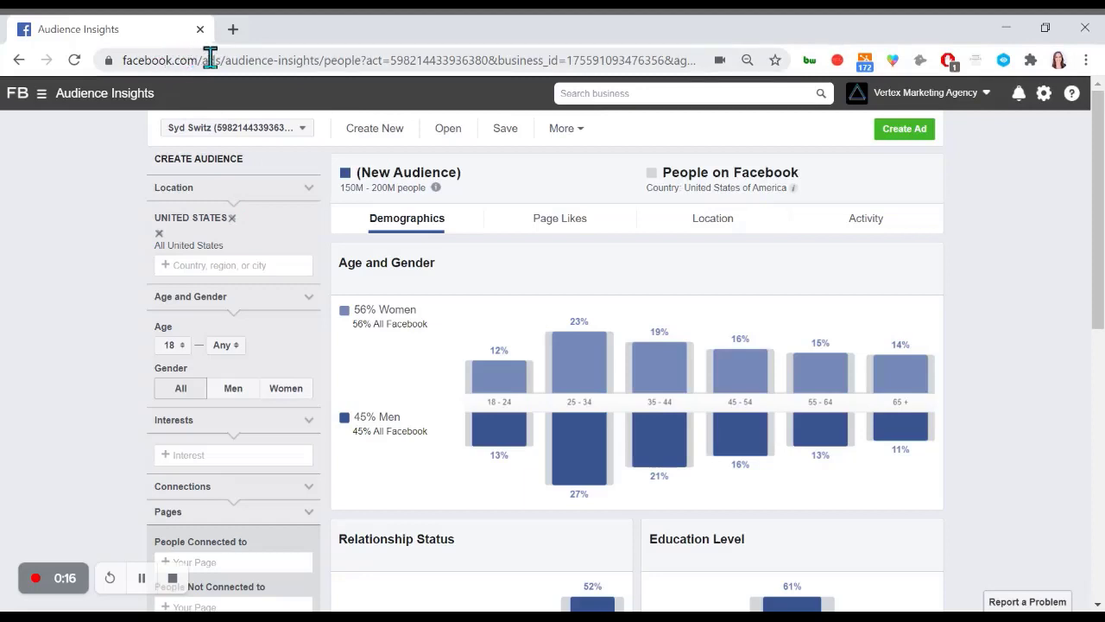
- Reload Audience Insights in a single fresh tab and choose Everyone on Facebook as the starting audience
{"action": "left_click", "coordinate": [202, 60]}
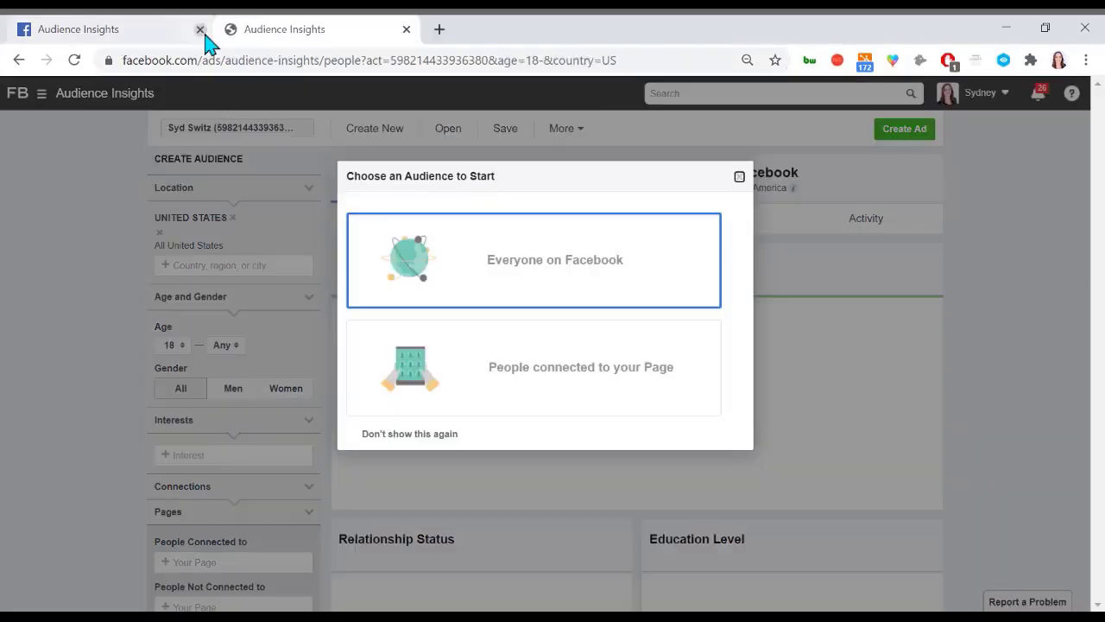
{"action": "left_click", "coordinate": [201, 28]}
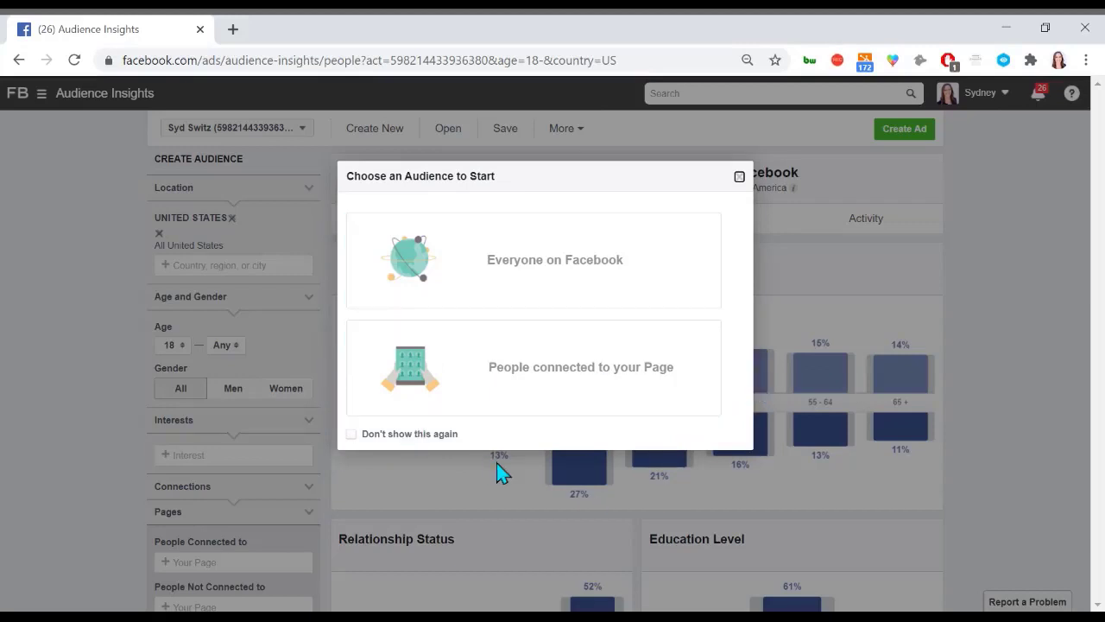
{"action": "left_click", "coordinate": [566, 262]}
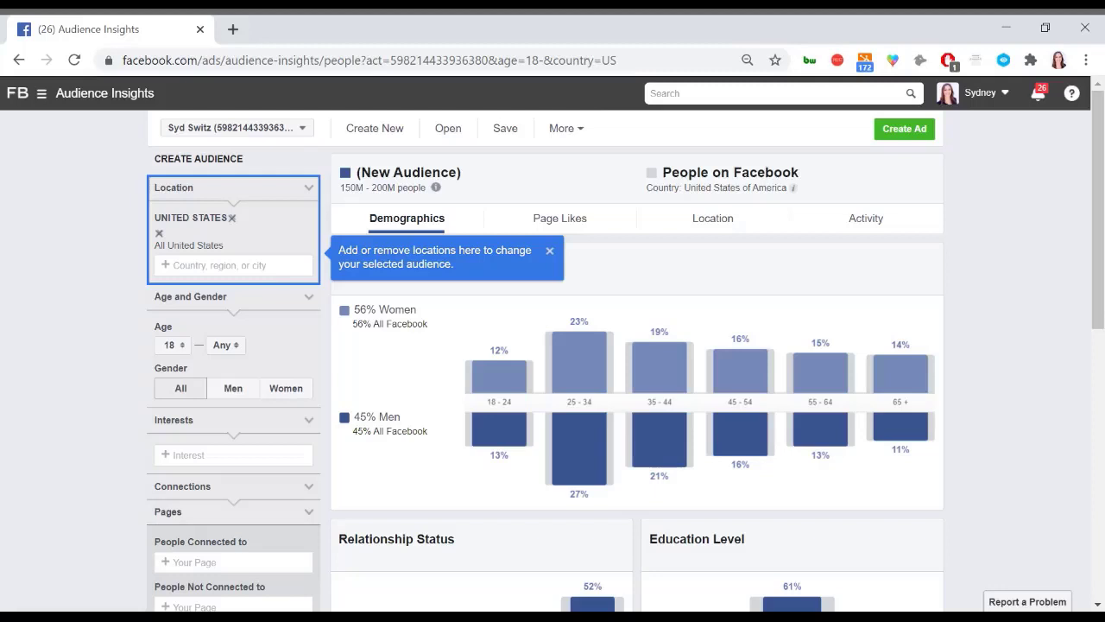
- Replace the United States with Canada as the audience location
{"action": "left_click", "coordinate": [232, 217]}
{"action": "type", "text": "ca"}
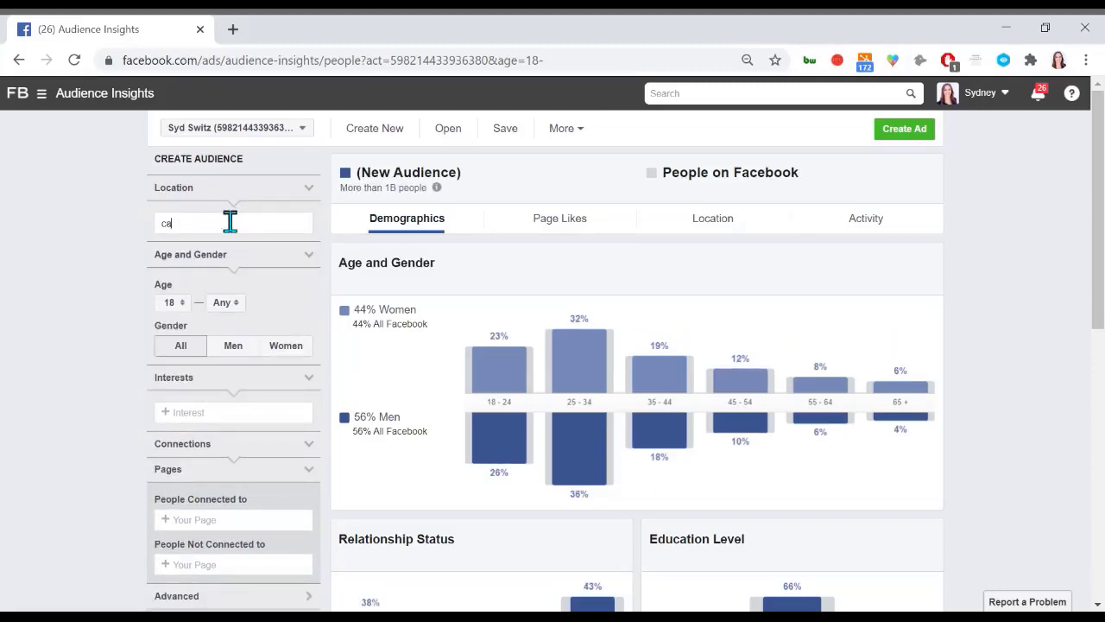
{"action": "type", "text": "nada"}
{"action": "key", "text": "Return"}
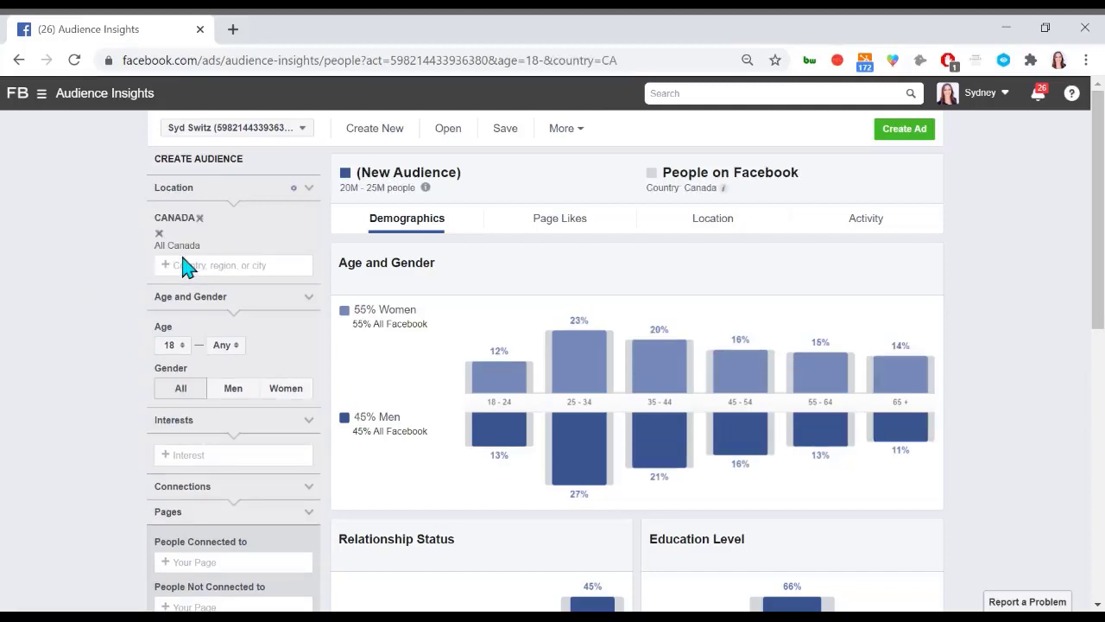
- Exclude the provinces Alberta and Manitoba from the All Canada location
{"action": "left_click", "coordinate": [297, 237]}
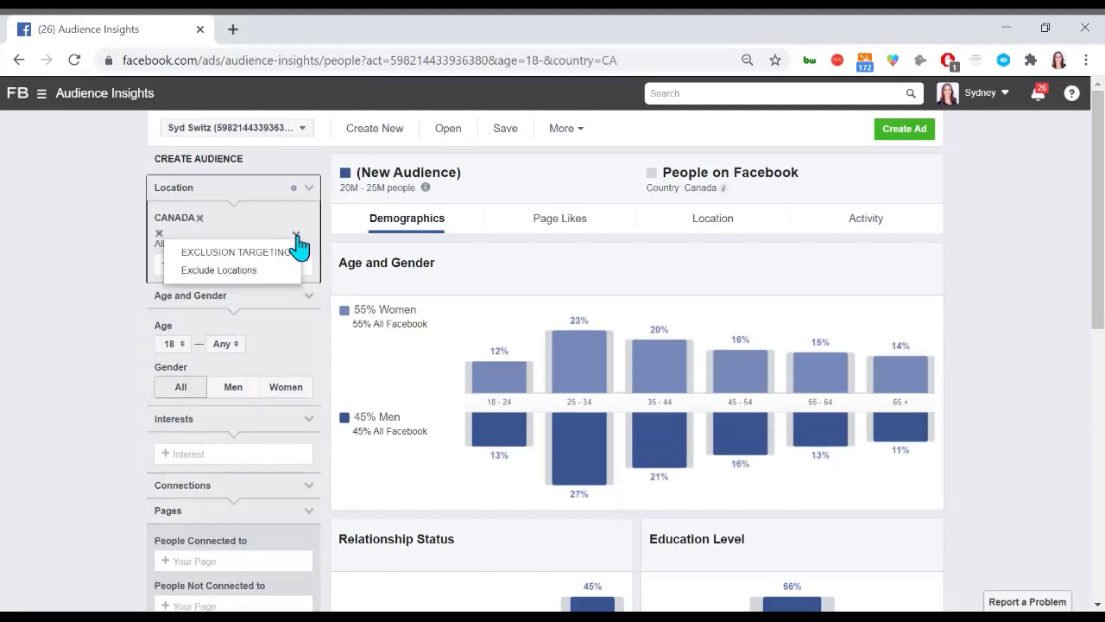
{"action": "left_click", "coordinate": [253, 271]}
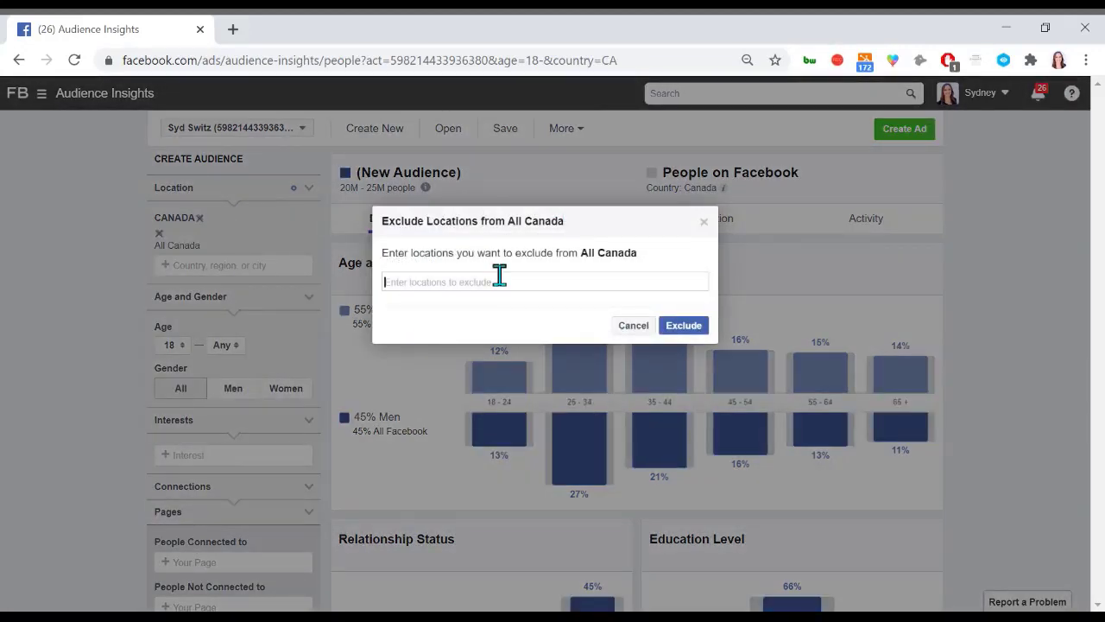
{"action": "type", "text": "alber"}
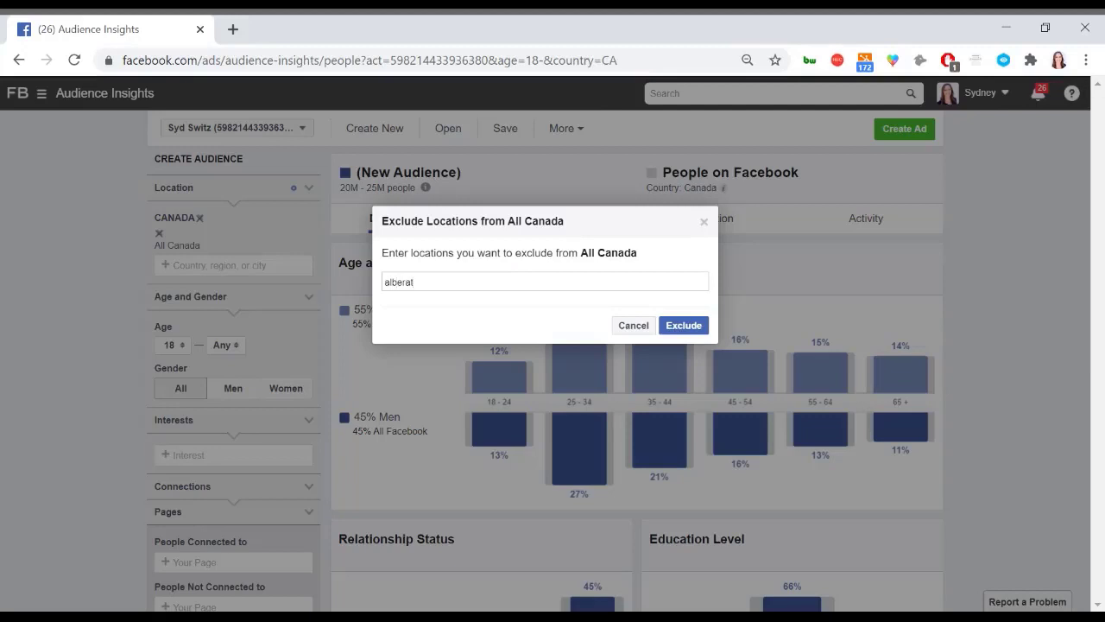
{"action": "type", "text": "ta"}
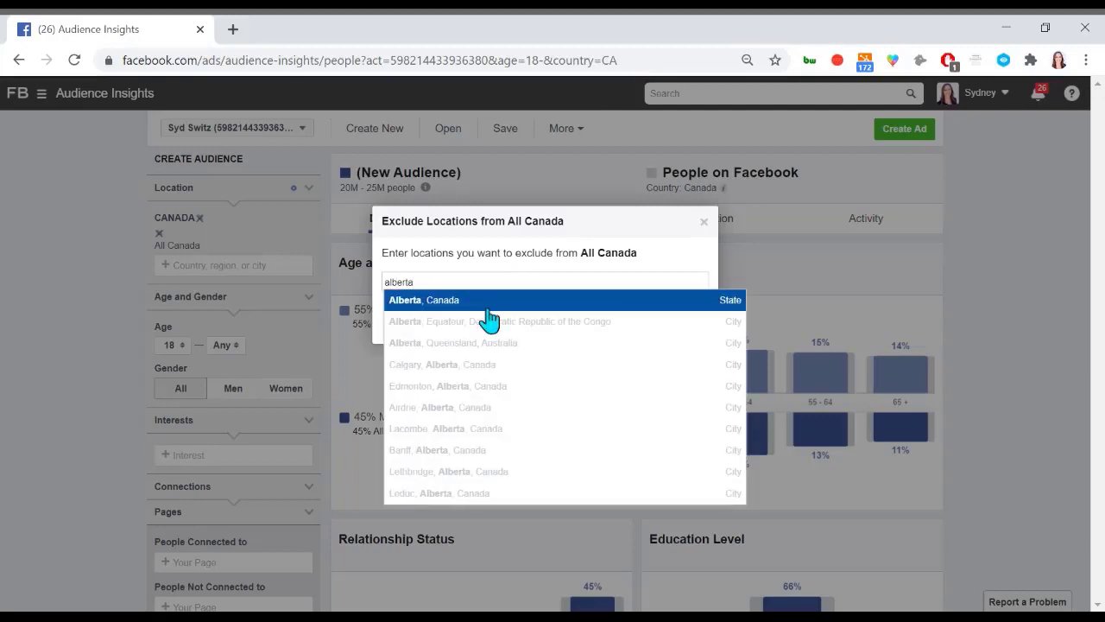
{"action": "left_click", "coordinate": [485, 309]}
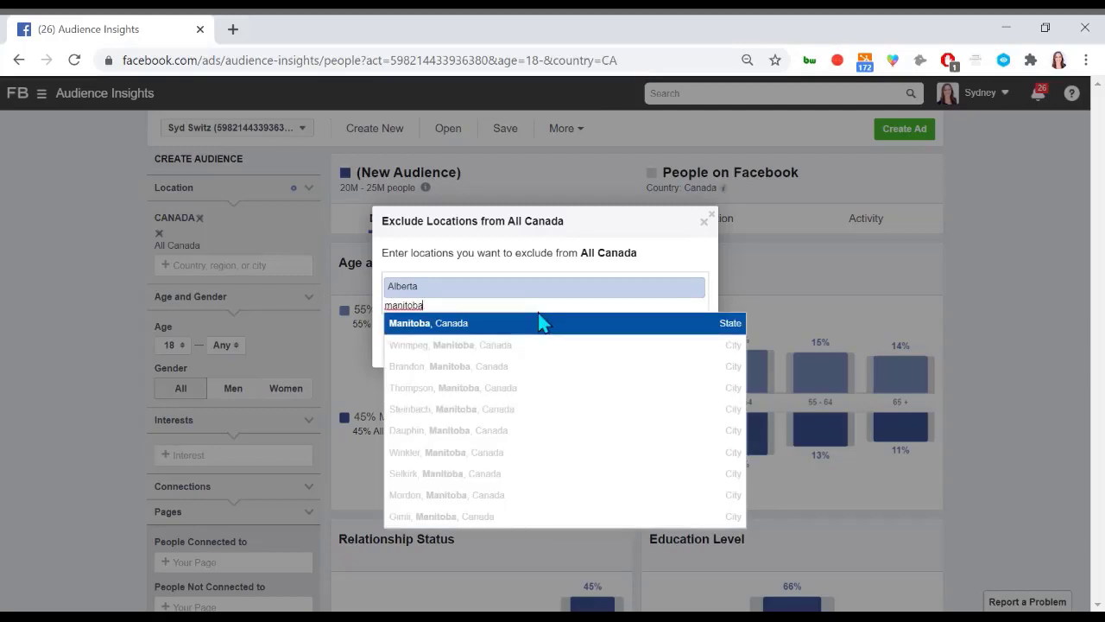
{"action": "left_click", "coordinate": [535, 326]}
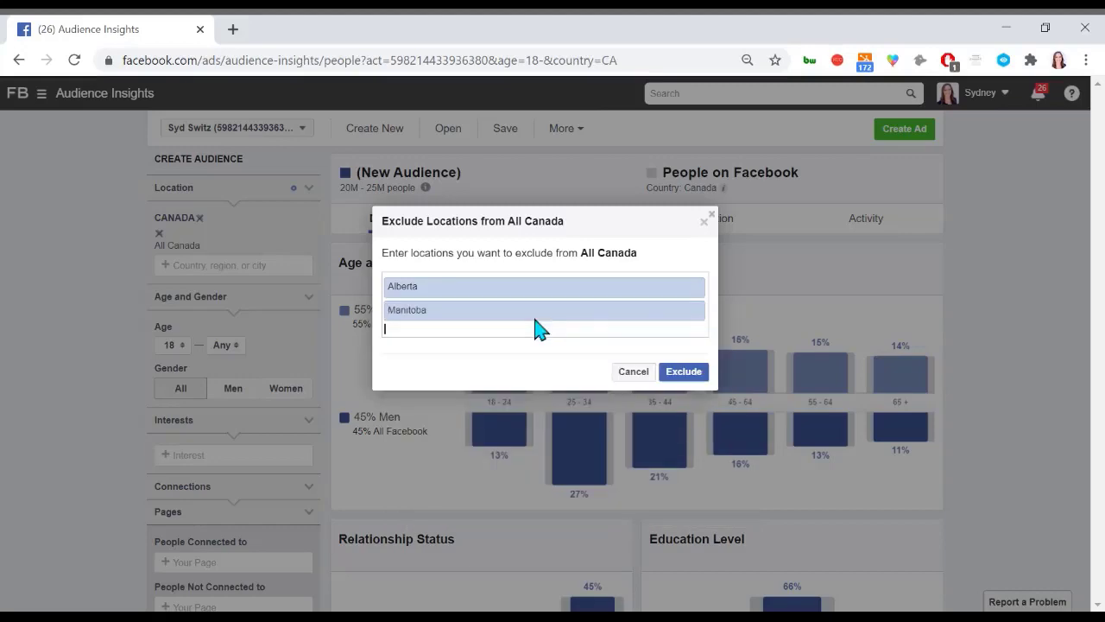
{"action": "left_click", "coordinate": [683, 371]}
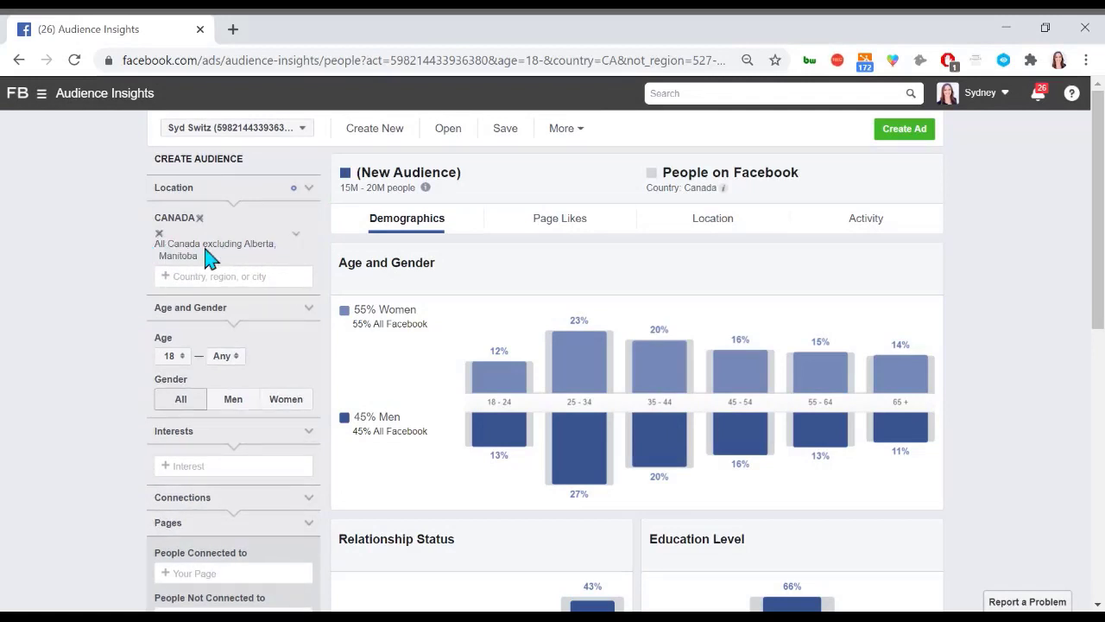
- Remove the Canada location with its exclusions and add all of Canada again
{"action": "left_click", "coordinate": [159, 234]}
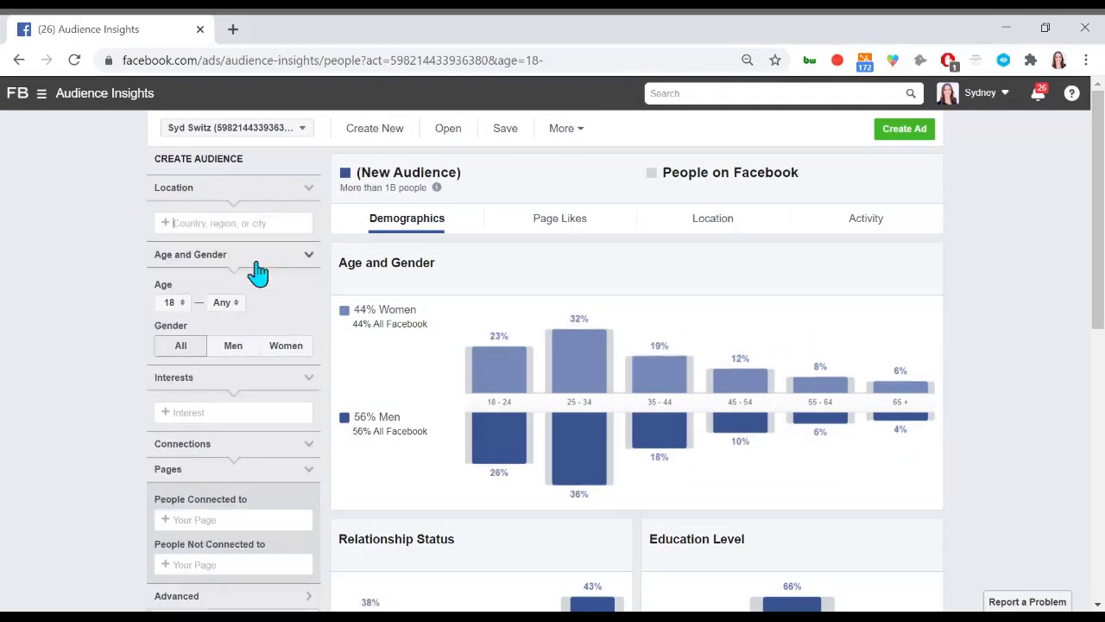
{"action": "type", "text": "canad"}
{"action": "key", "text": "Return"}
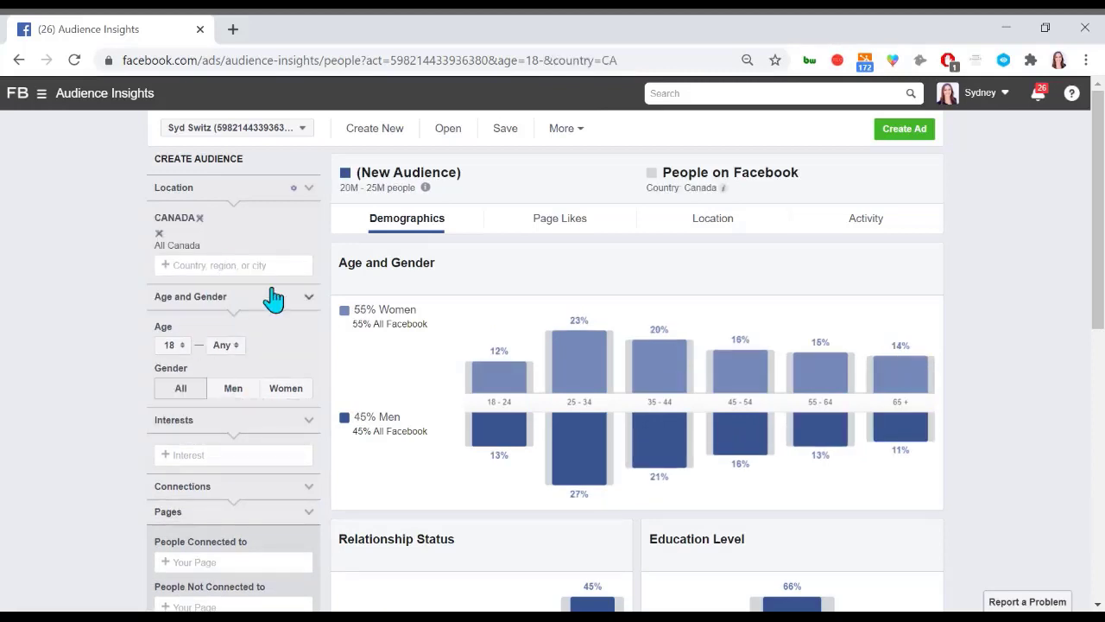
{"action": "left_click", "coordinate": [307, 298]}
{"action": "left_click", "coordinate": [309, 299]}
{"action": "scroll", "coordinate": [133, 291], "scroll_direction": "down", "scroll_amount": 2}
{"action": "scroll", "coordinate": [130, 225], "scroll_direction": "up", "scroll_amount": 1}
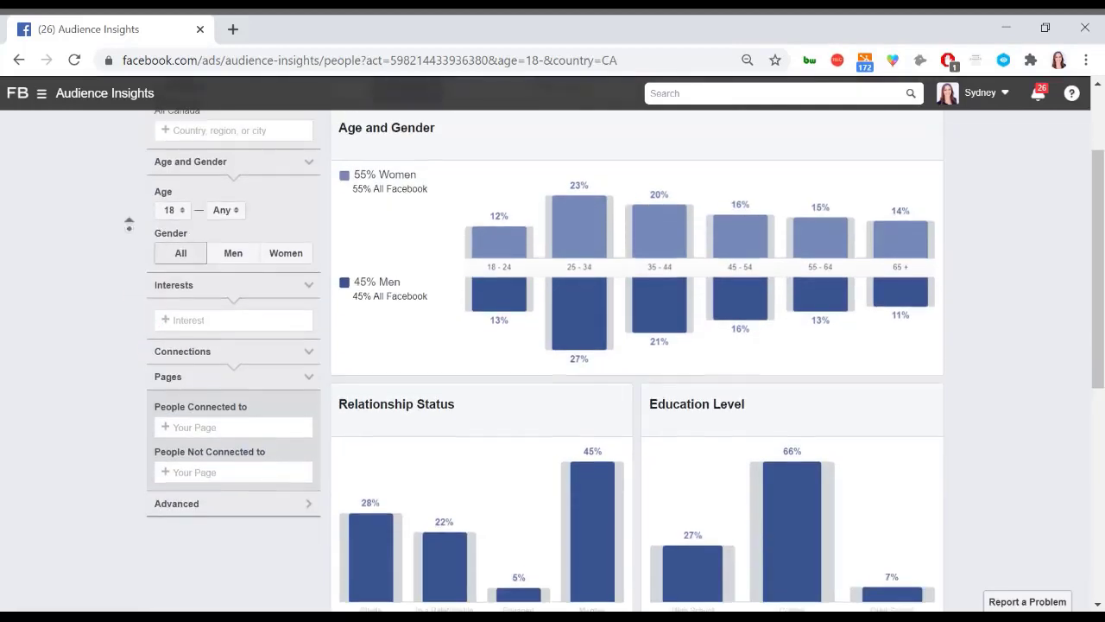
{"action": "left_click", "coordinate": [177, 252]}
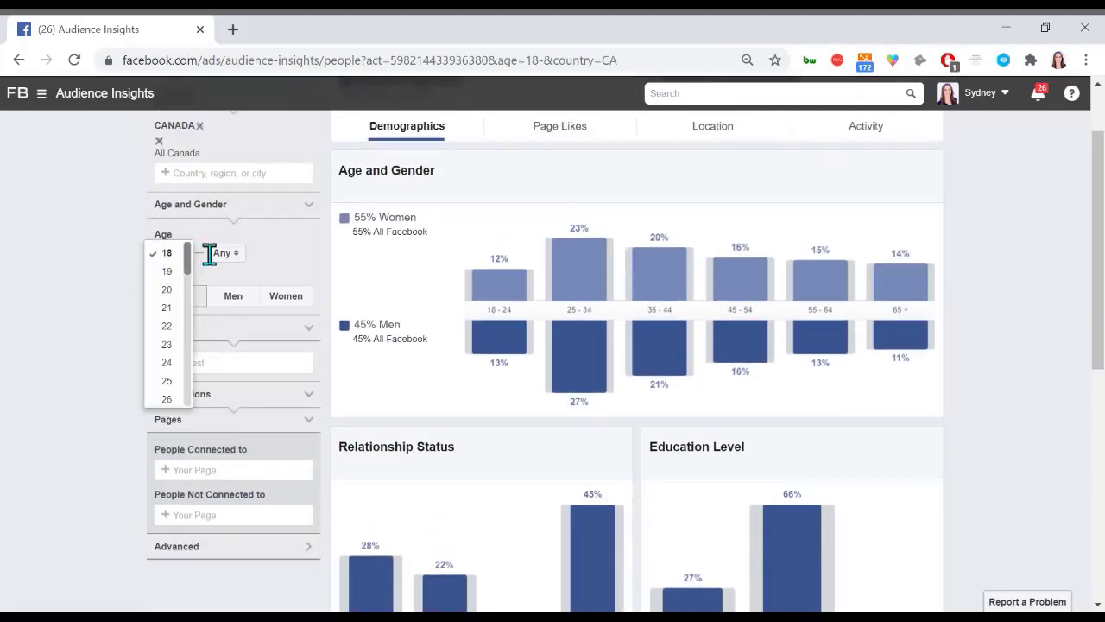
{"action": "left_click", "coordinate": [103, 279]}
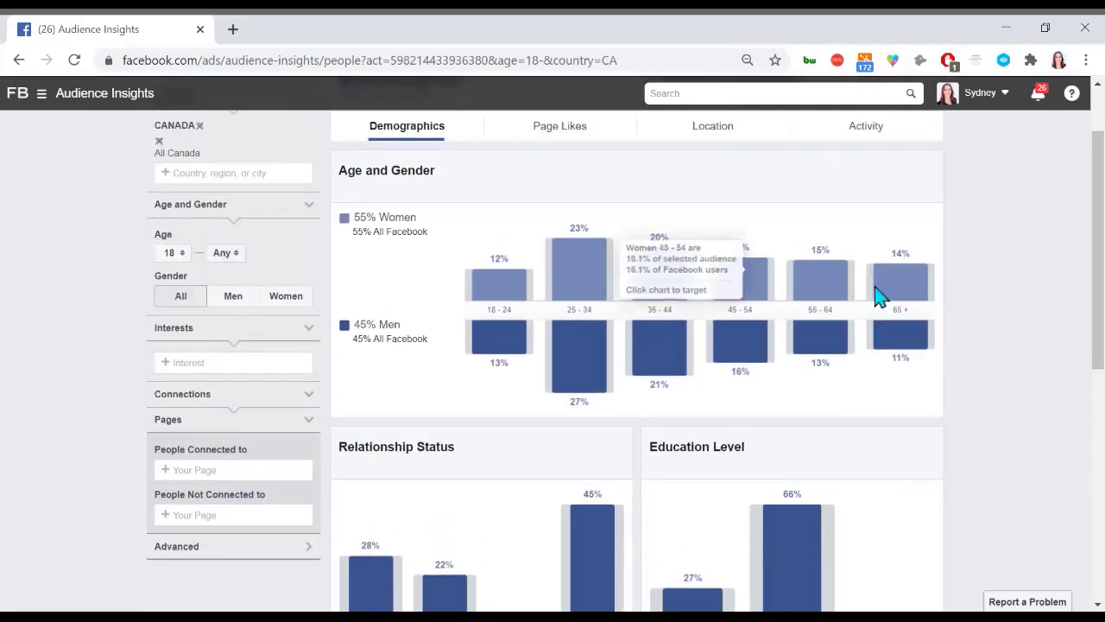
- Filter the audience to men and to women in turn, and return the gender filter to All
{"action": "left_click", "coordinate": [232, 298]}
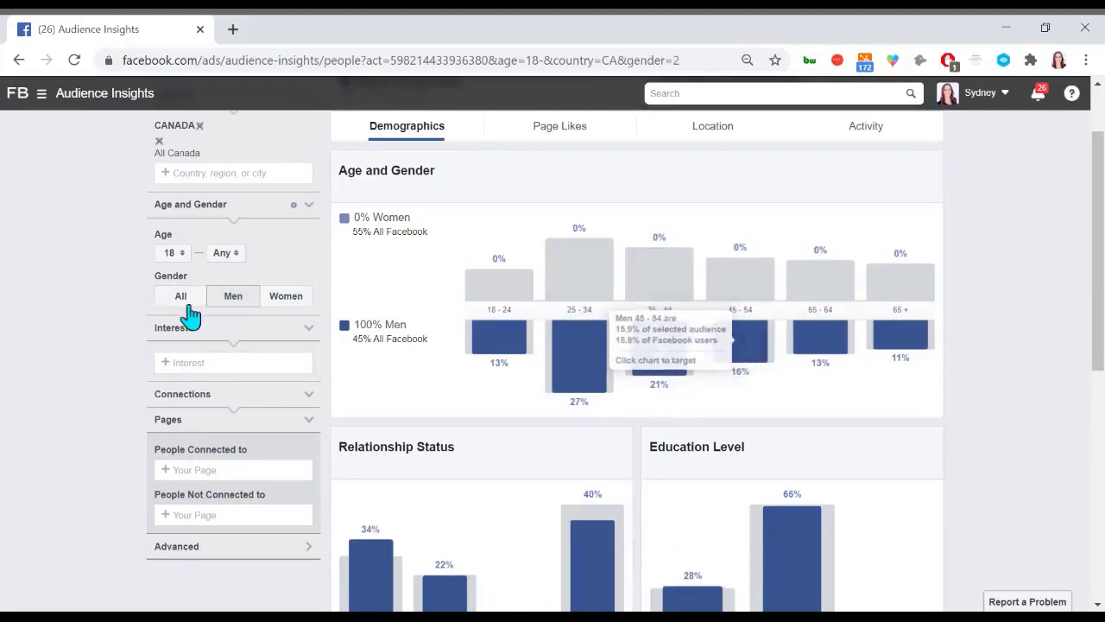
{"action": "left_click", "coordinate": [283, 300]}
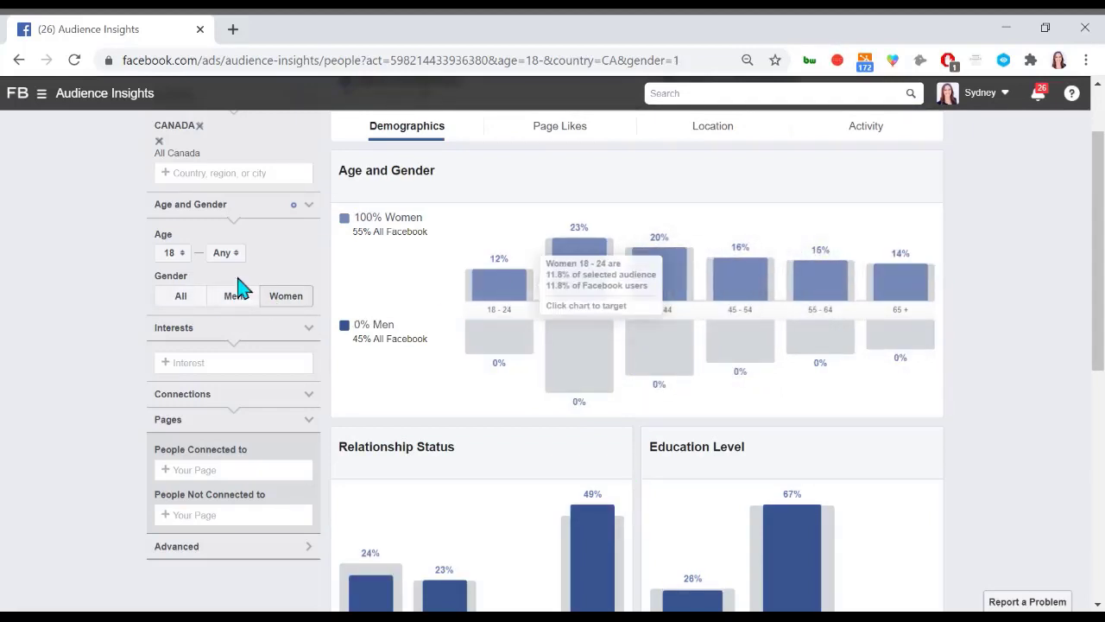
{"action": "left_click", "coordinate": [197, 305]}
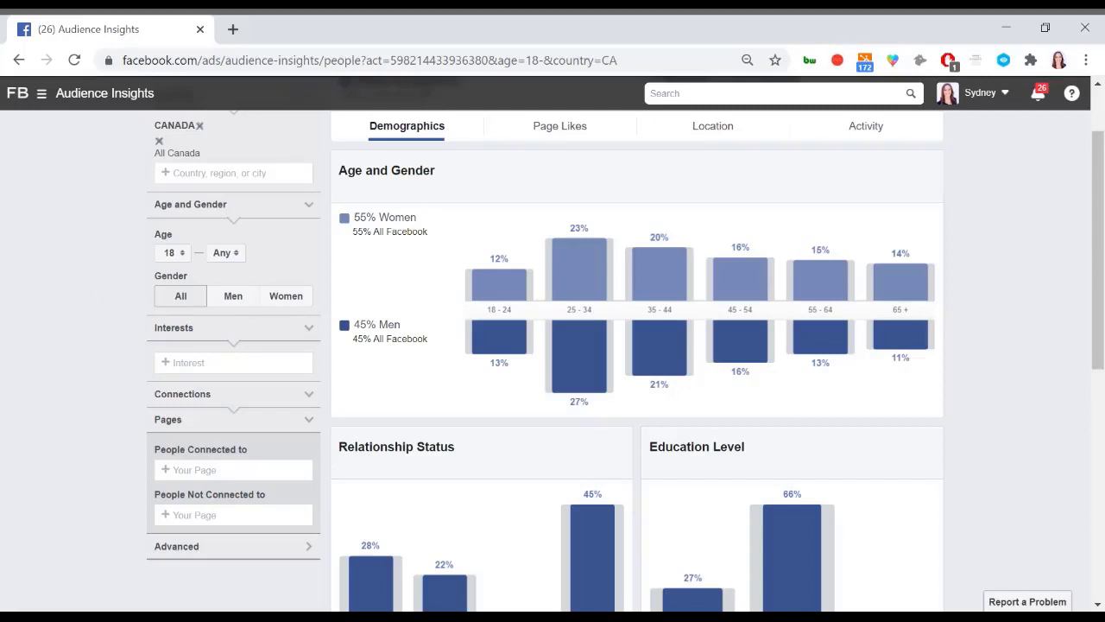
- Add the Advertising interest from the Business and Industry category to the audience
{"action": "left_click", "coordinate": [205, 363]}
{"action": "type", "text": "a"}
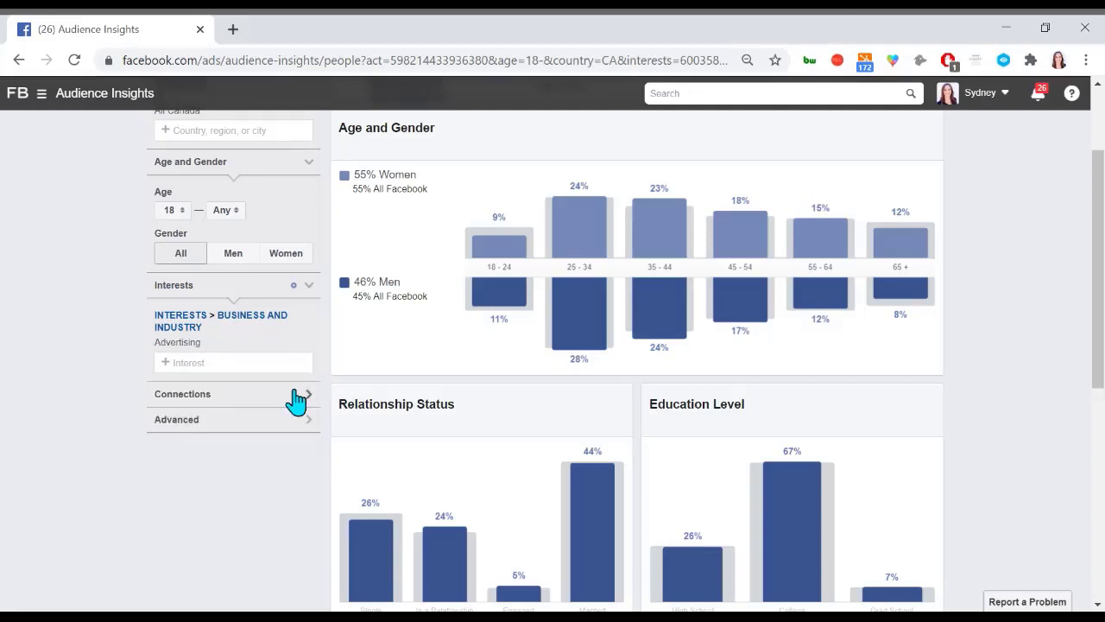
- Expand the Connections filters and check the options for people connected and not connected to a page
{"action": "left_click", "coordinate": [293, 400]}
{"action": "scroll", "coordinate": [263, 475], "scroll_direction": "down", "scroll_amount": 1}
{"action": "scroll", "coordinate": [263, 475], "scroll_direction": "down", "scroll_amount": 1}
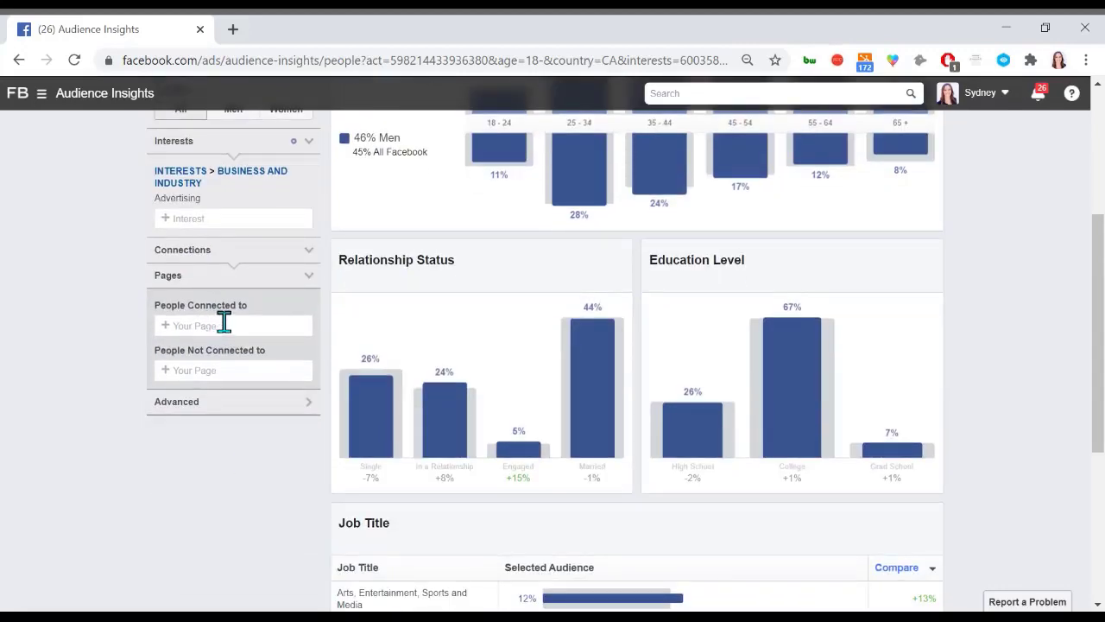
{"action": "left_click", "coordinate": [221, 322]}
{"action": "scroll", "coordinate": [273, 393], "scroll_direction": "down", "scroll_amount": 3}
{"action": "scroll", "coordinate": [250, 410], "scroll_direction": "up", "scroll_amount": 3}
- Expand the advanced filters and set the audience language to French (All)
{"action": "left_click", "coordinate": [212, 404]}
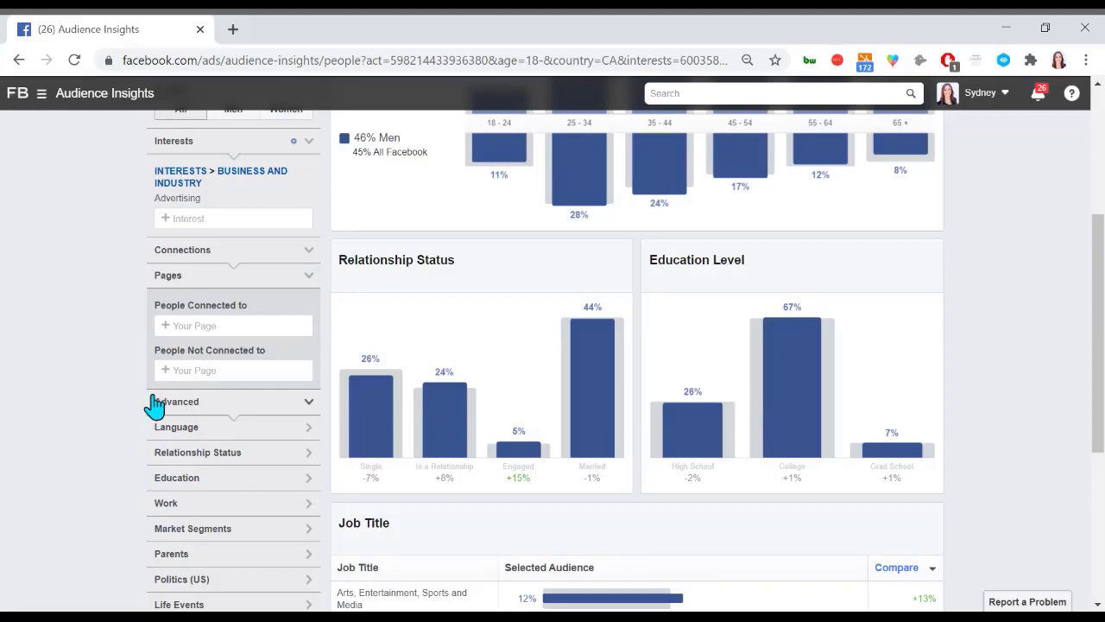
{"action": "middle_click", "coordinate": [106, 456]}
{"action": "middle_click", "coordinate": [106, 464]}
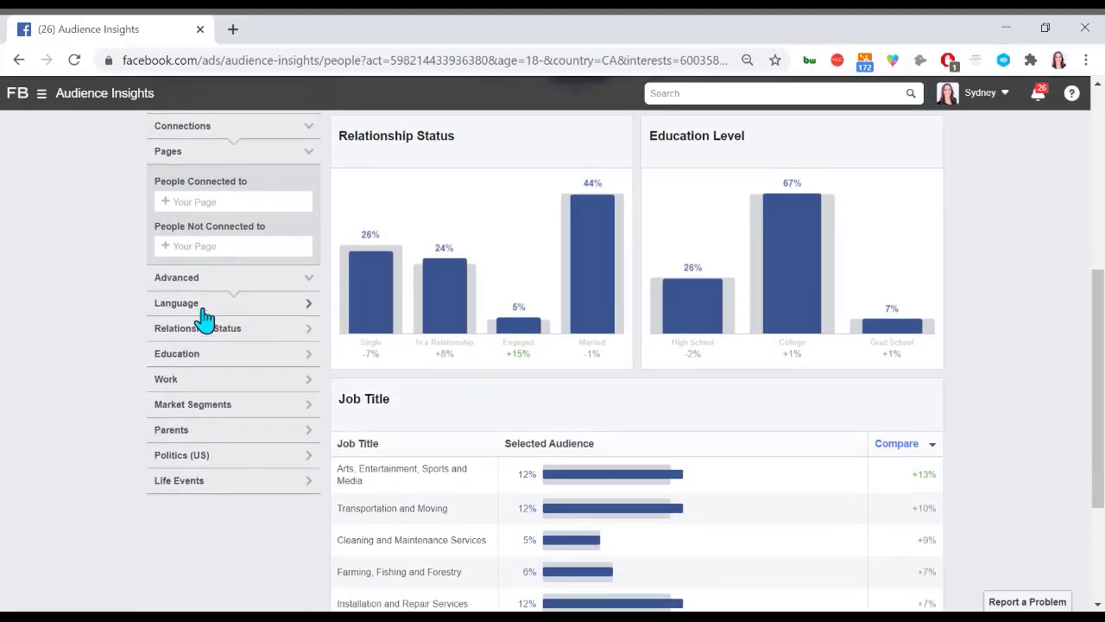
{"action": "left_click", "coordinate": [173, 306]}
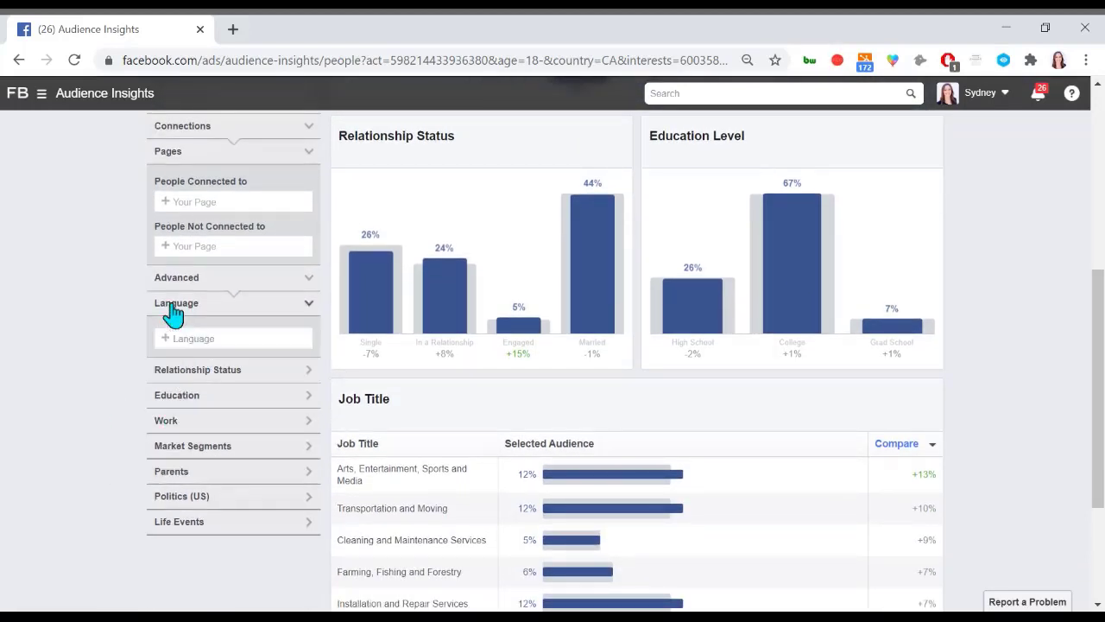
{"action": "left_click", "coordinate": [198, 337]}
{"action": "type", "text": "fren"}
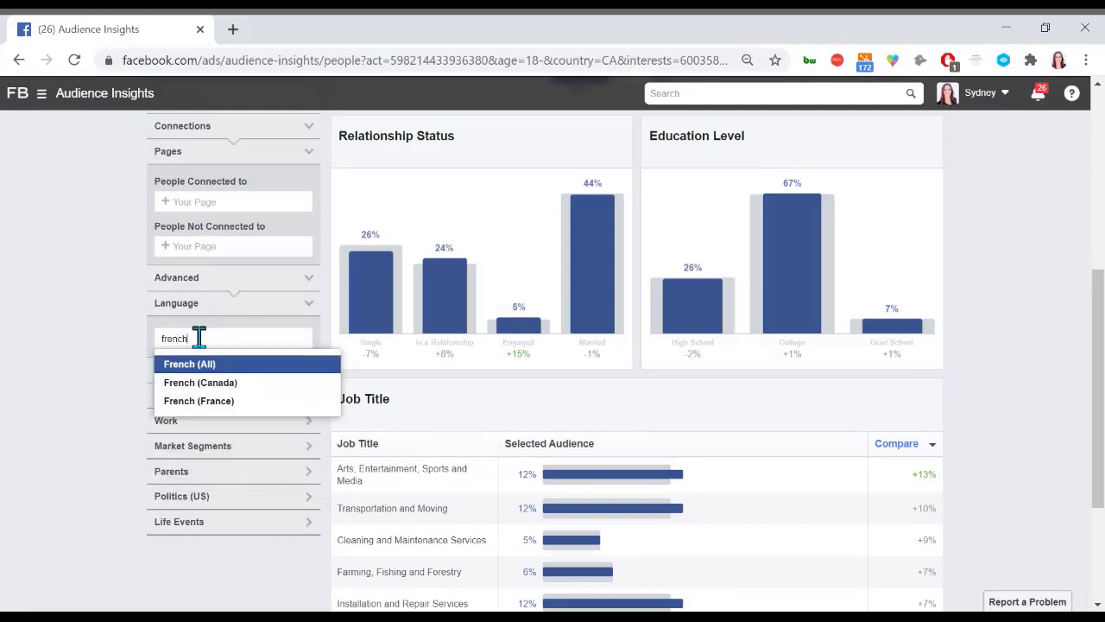
{"action": "type", "text": "ch"}
- Inspect the age and gender chart details for women aged 18-24 and for women and men aged 25-34
{"action": "scroll", "coordinate": [199, 338], "scroll_direction": "up", "scroll_amount": 5}
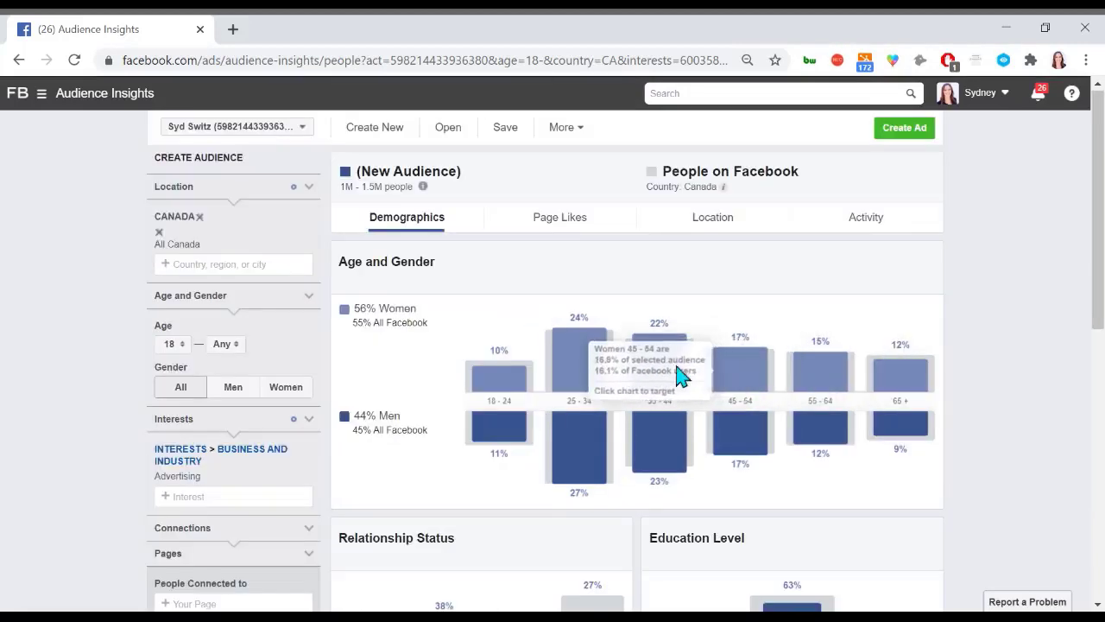
{"action": "mouse_move", "coordinate": [509, 349]}
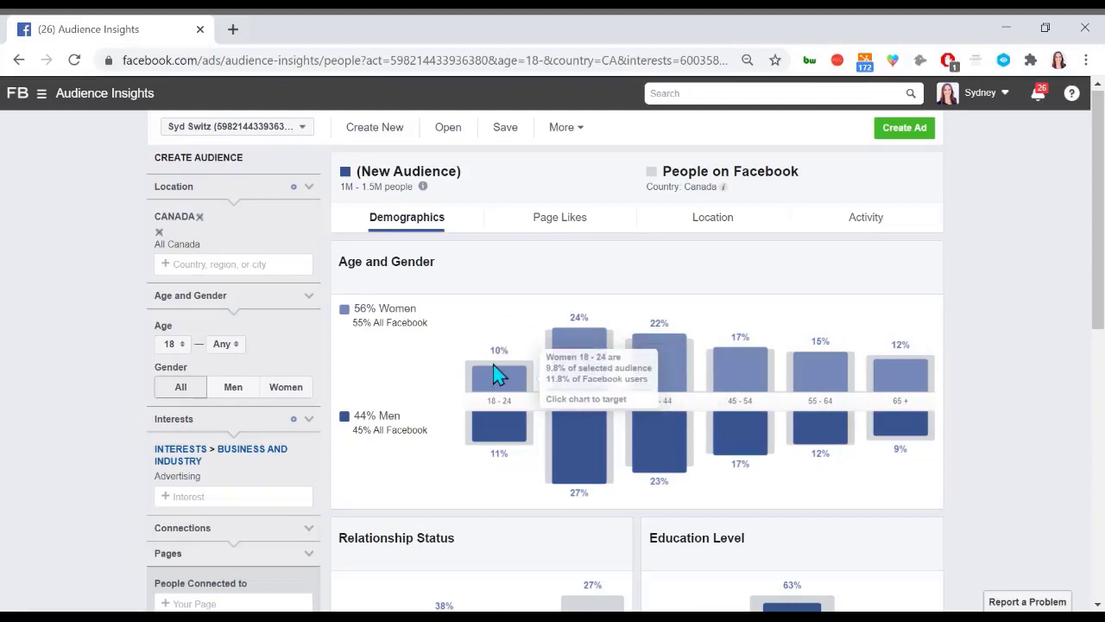
{"action": "mouse_move", "coordinate": [612, 347]}
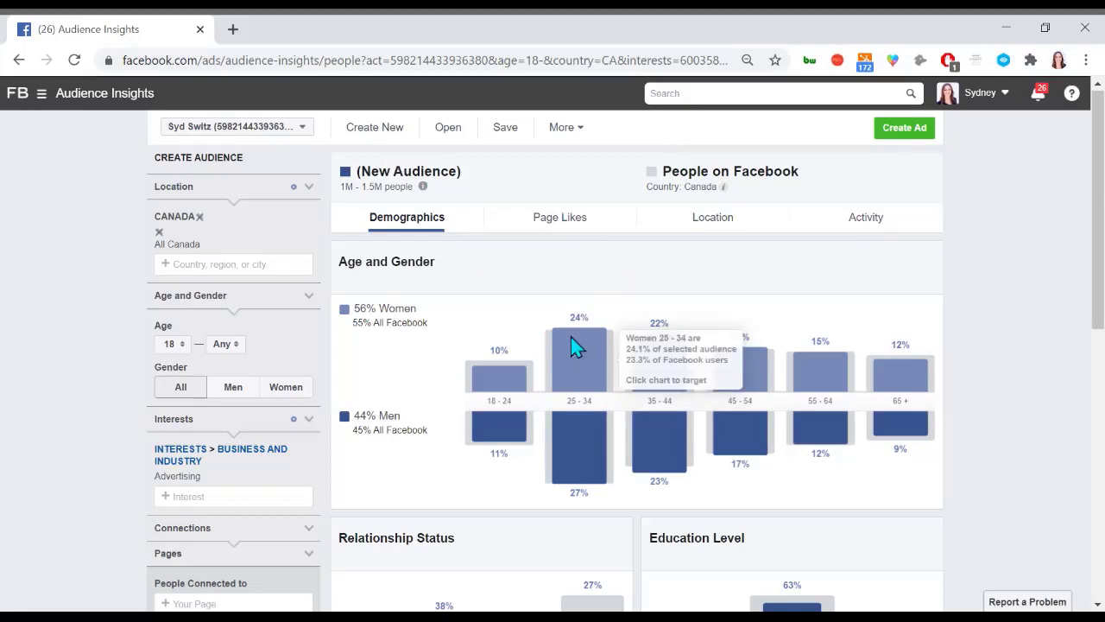
{"action": "mouse_move", "coordinate": [587, 447]}
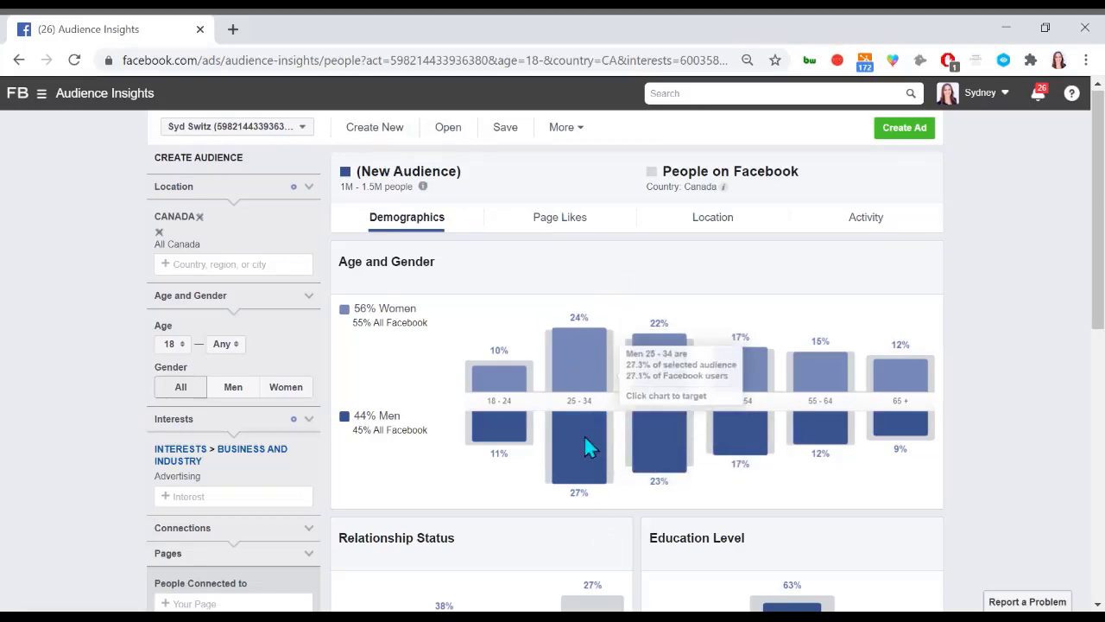
- Remove the French (All) language filter and replace the Advertising interest with Software
{"action": "scroll", "coordinate": [302, 320], "scroll_direction": "down", "scroll_amount": 5}
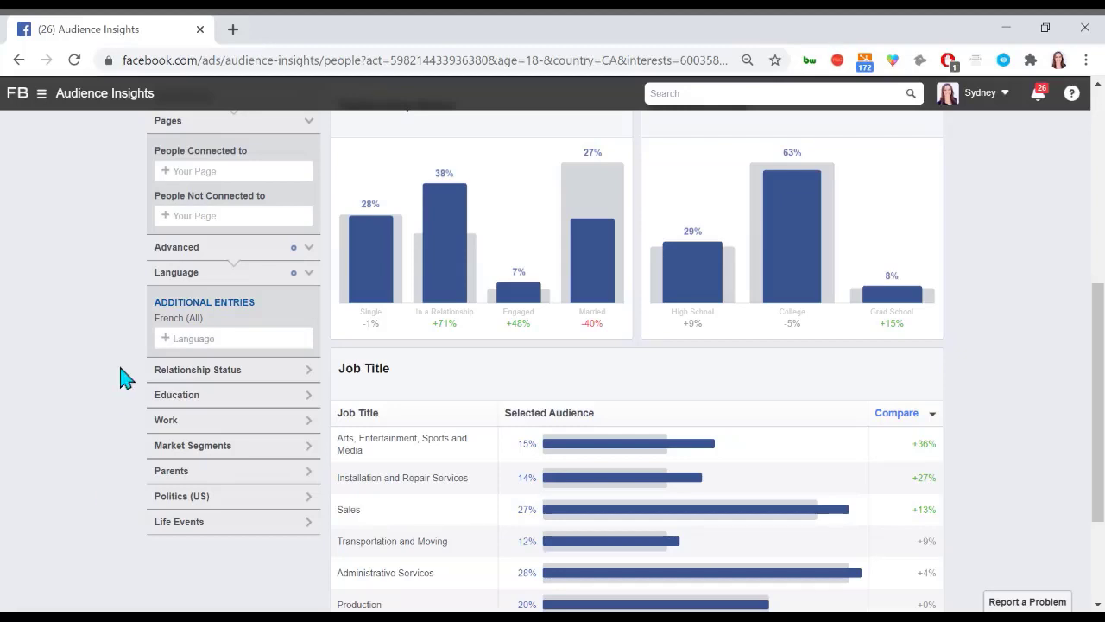
{"action": "left_click", "coordinate": [309, 305]}
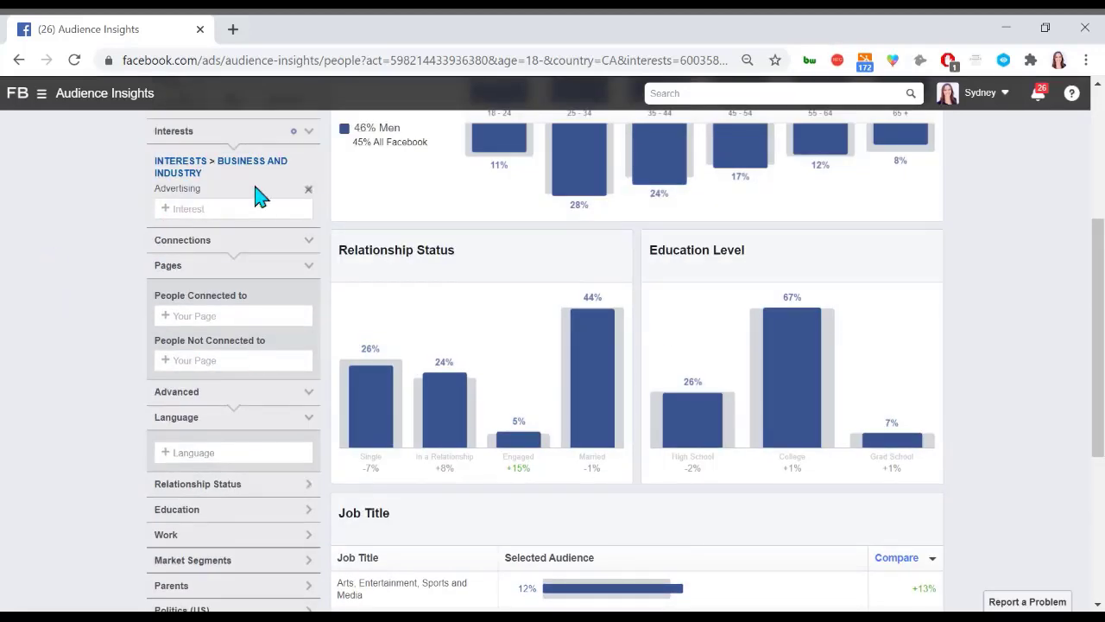
{"action": "left_click", "coordinate": [308, 192]}
{"action": "left_click", "coordinate": [217, 308]}
{"action": "type", "text": "software"}
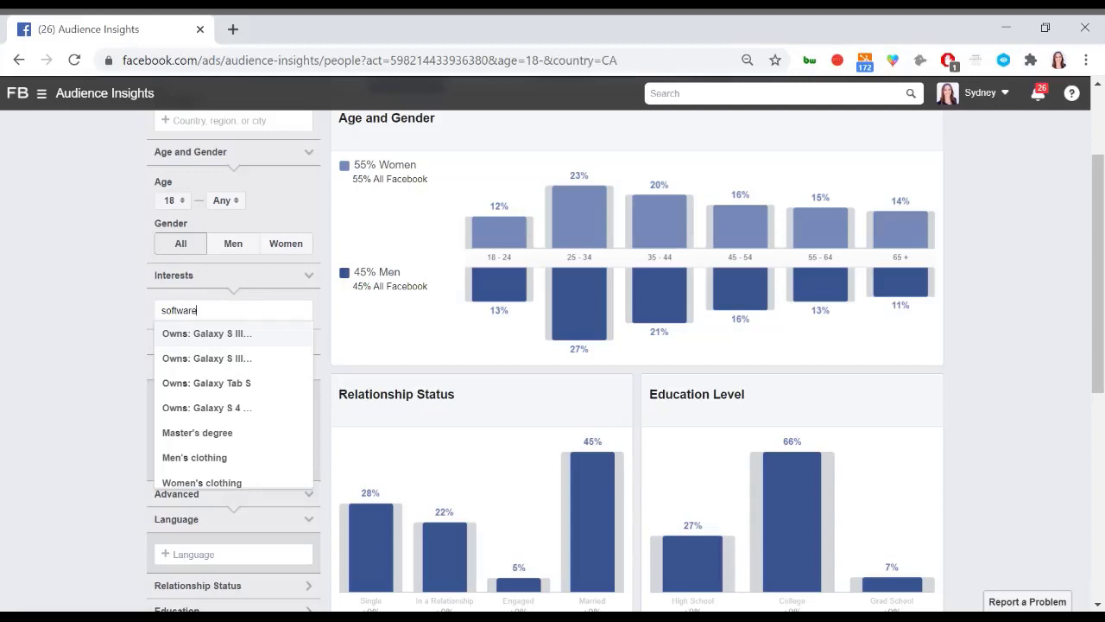
{"action": "key", "text": "Return"}
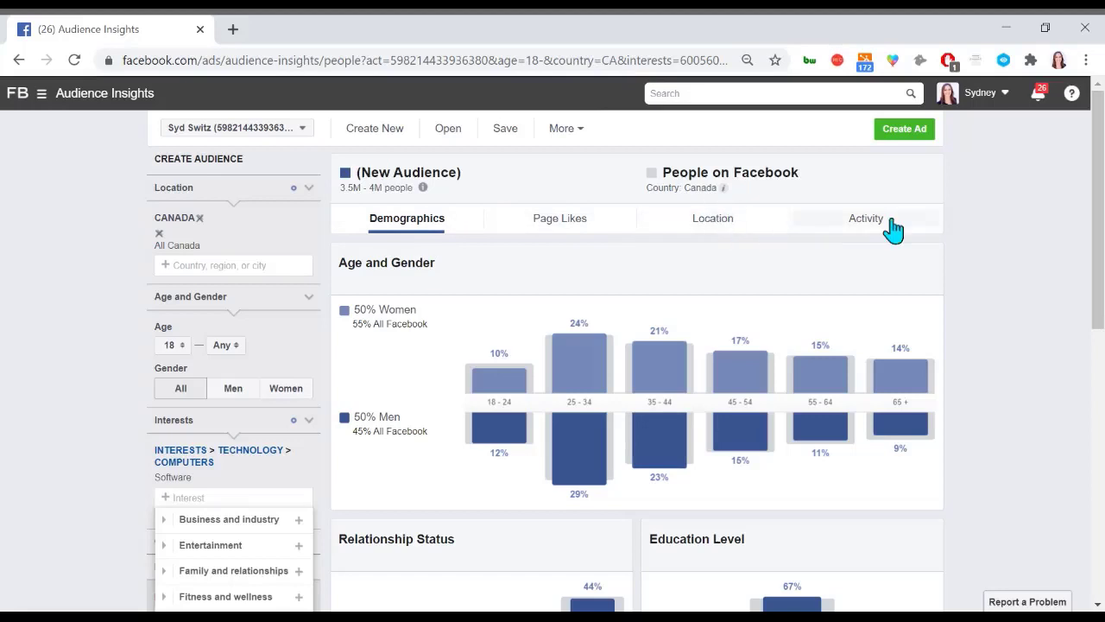
{"action": "left_click", "coordinate": [957, 242]}
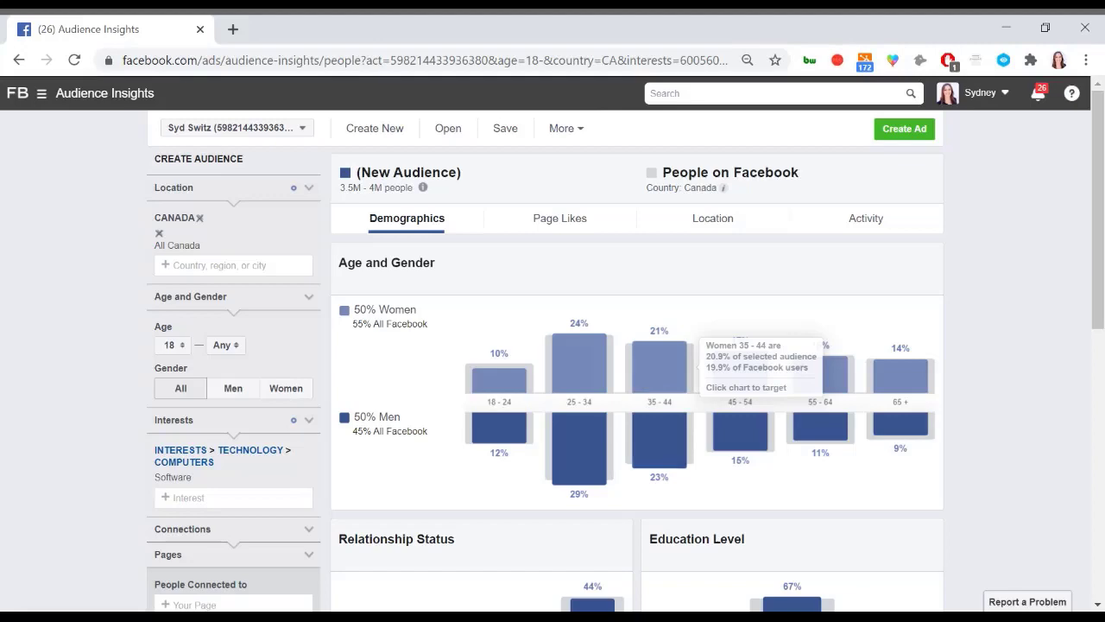
- Examine the relationship status and education level charts for the Software audience, including the engaged and grad school details
{"action": "scroll", "coordinate": [1029, 363], "scroll_direction": "down", "scroll_amount": 2}
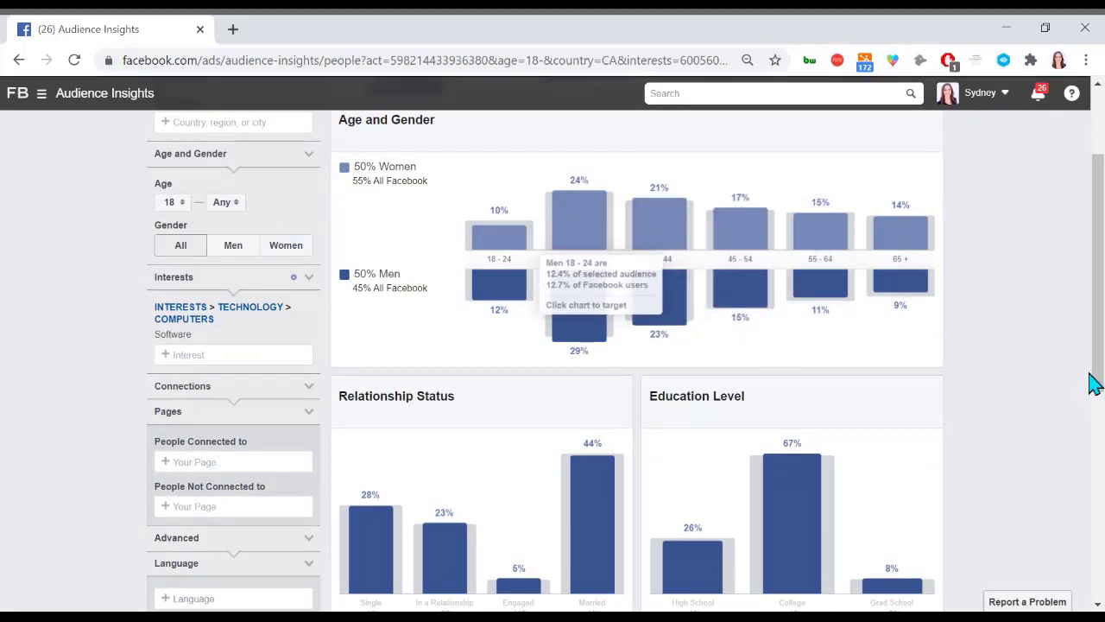
{"action": "middle_click", "coordinate": [974, 326]}
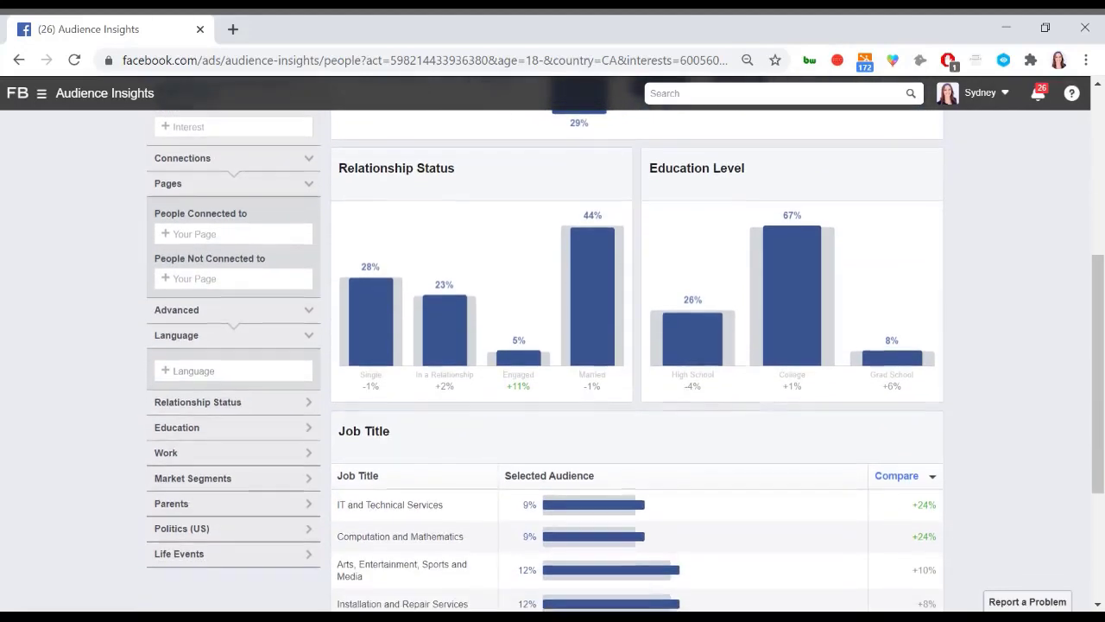
{"action": "mouse_move", "coordinate": [497, 349]}
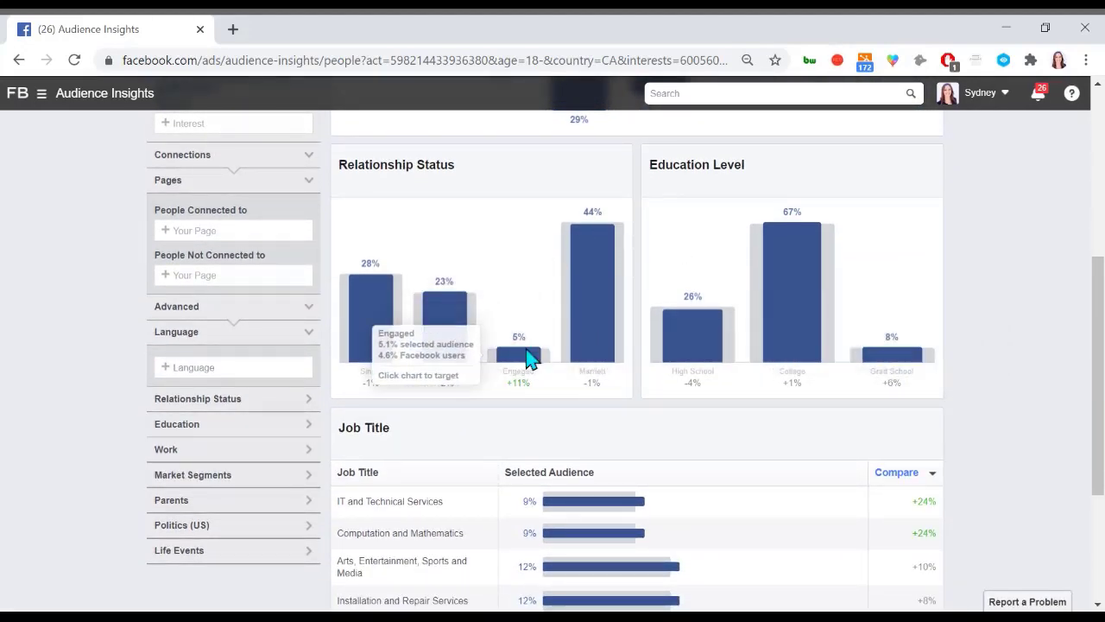
{"action": "mouse_move", "coordinate": [459, 348]}
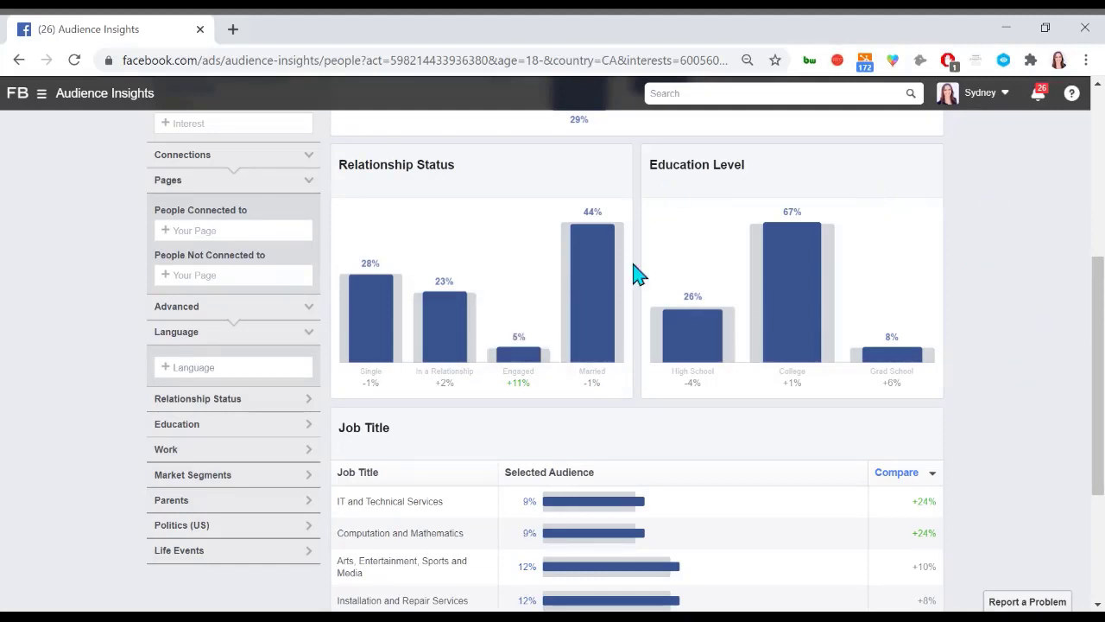
{"action": "scroll", "coordinate": [972, 307], "scroll_direction": "down", "scroll_amount": 1}
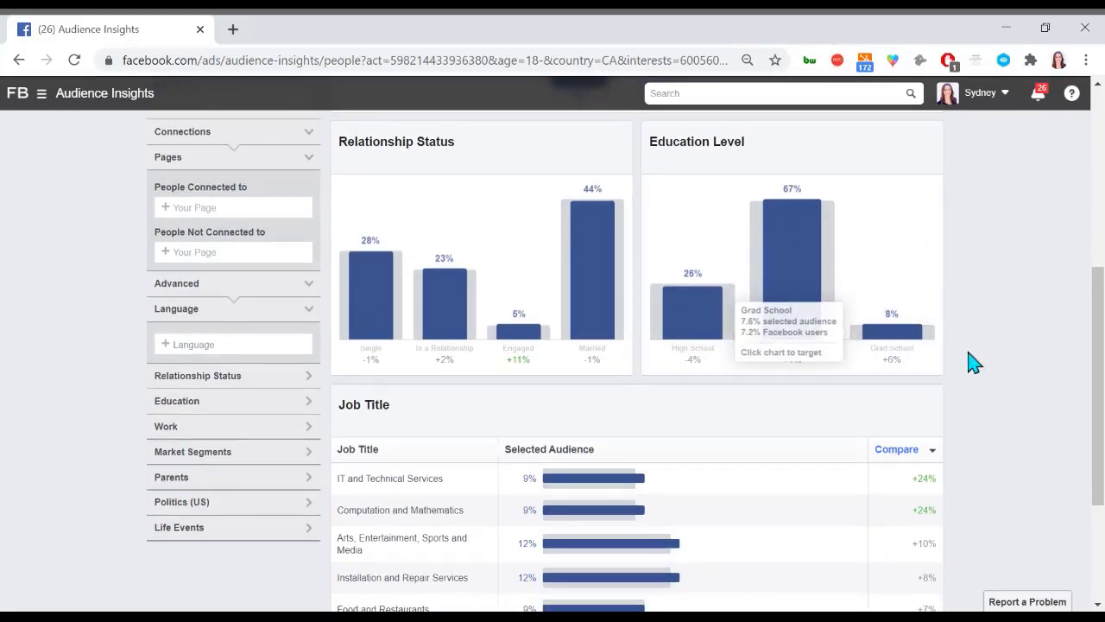
- Review the audience's job title table, focusing on the IT and Technical Services row
{"action": "scroll", "coordinate": [994, 297], "scroll_direction": "down", "scroll_amount": 3}
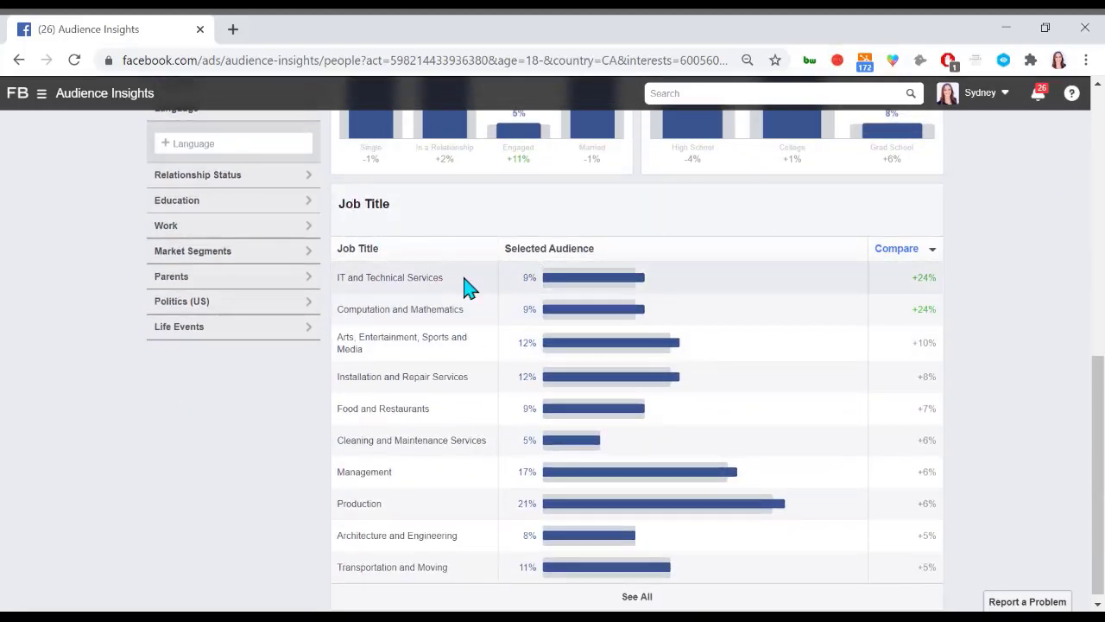
{"action": "left_click_drag", "start_coordinate": [447, 280], "coordinate": [339, 285]}
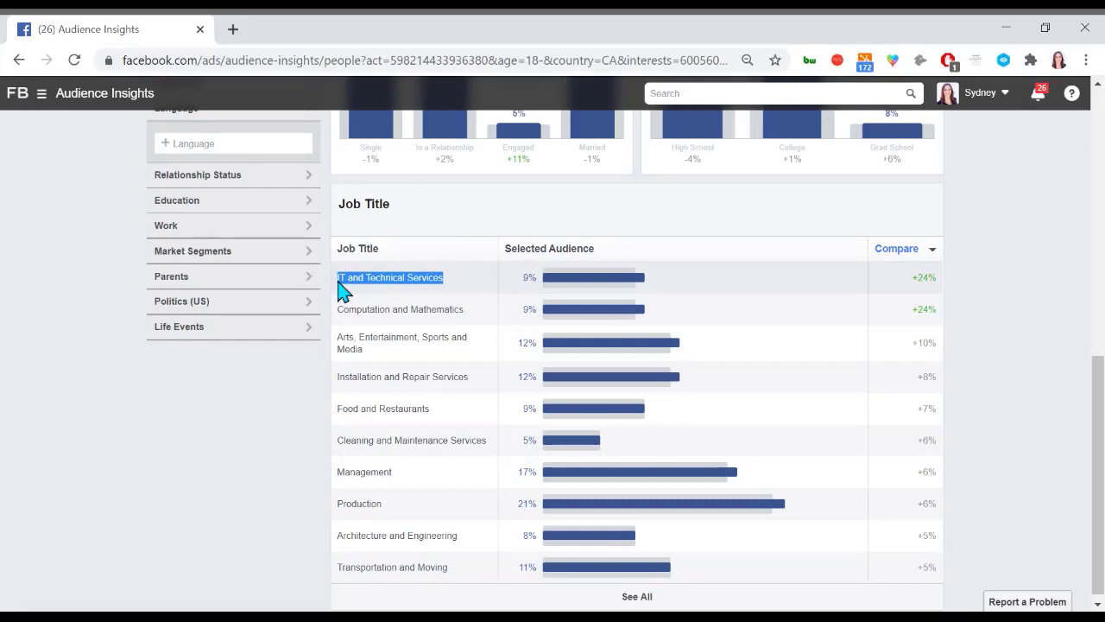
{"action": "left_click", "coordinate": [297, 370]}
- Open the audience's page likes breakdown and review its top categories and the ranked list of liked pages
{"action": "mouse_move", "coordinate": [553, 285]}
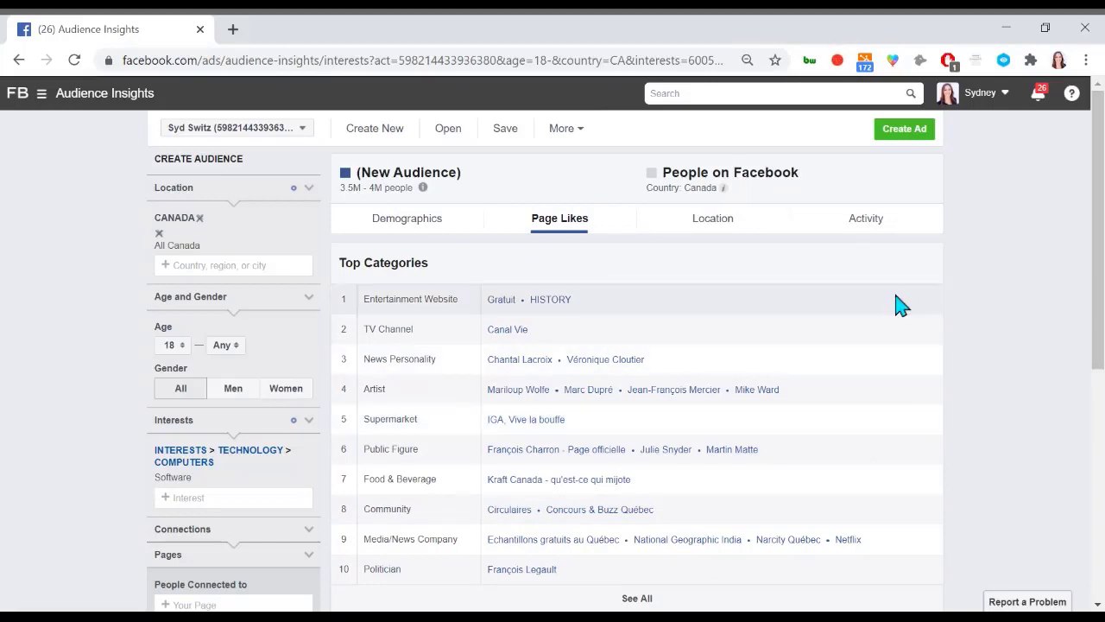
{"action": "scroll", "coordinate": [1006, 298], "scroll_direction": "down", "scroll_amount": 5}
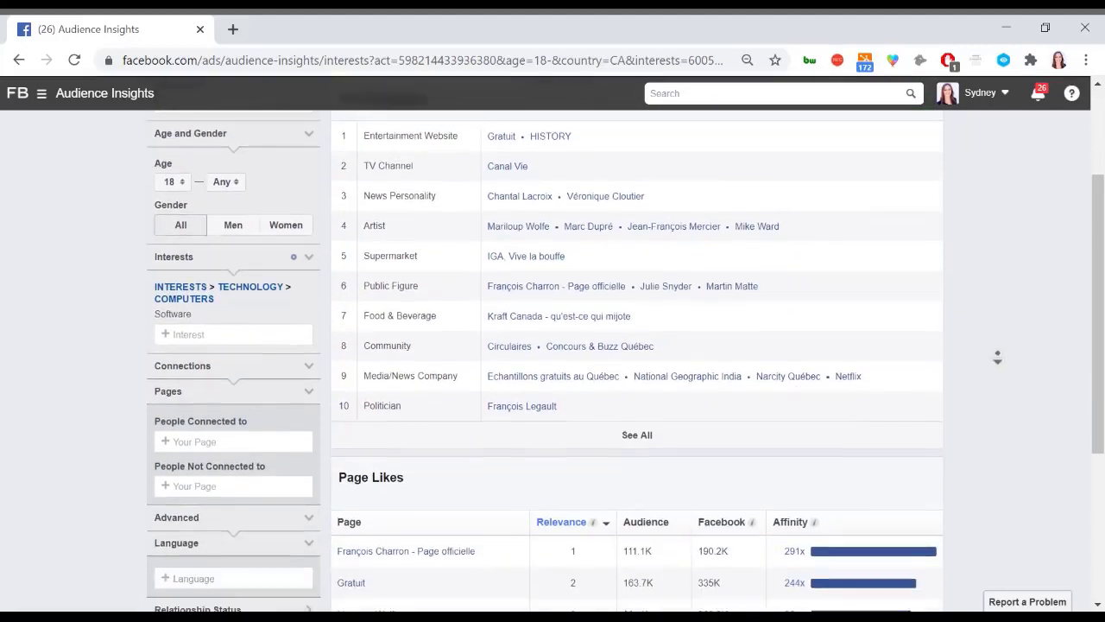
{"action": "mouse_move", "coordinate": [925, 390]}
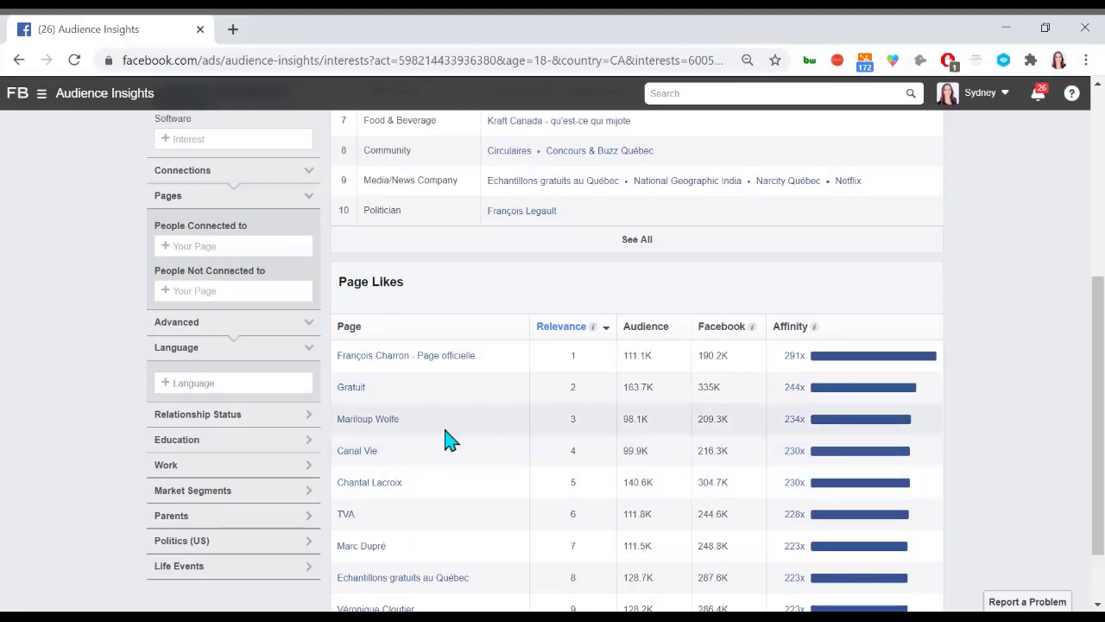
- Try the top-ranked page name, François Charron, as an additional interest and clear the entry
{"action": "left_click_drag", "start_coordinate": [414, 424], "coordinate": [375, 413]}
{"action": "left_click", "coordinate": [480, 358]}
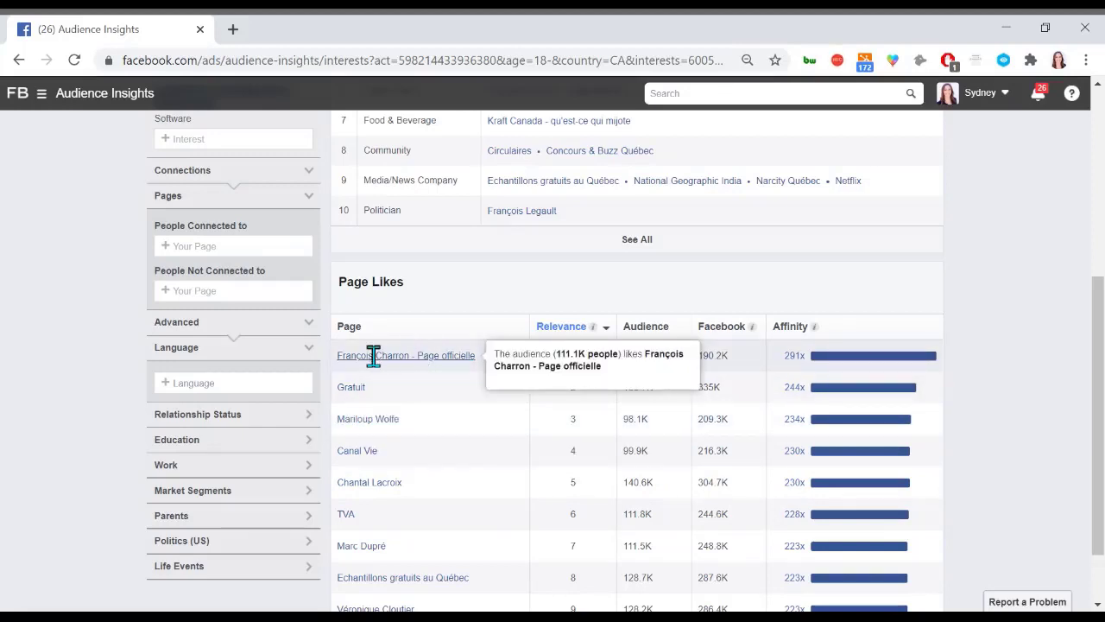
{"action": "left_click_drag", "start_coordinate": [486, 361], "coordinate": [339, 367]}
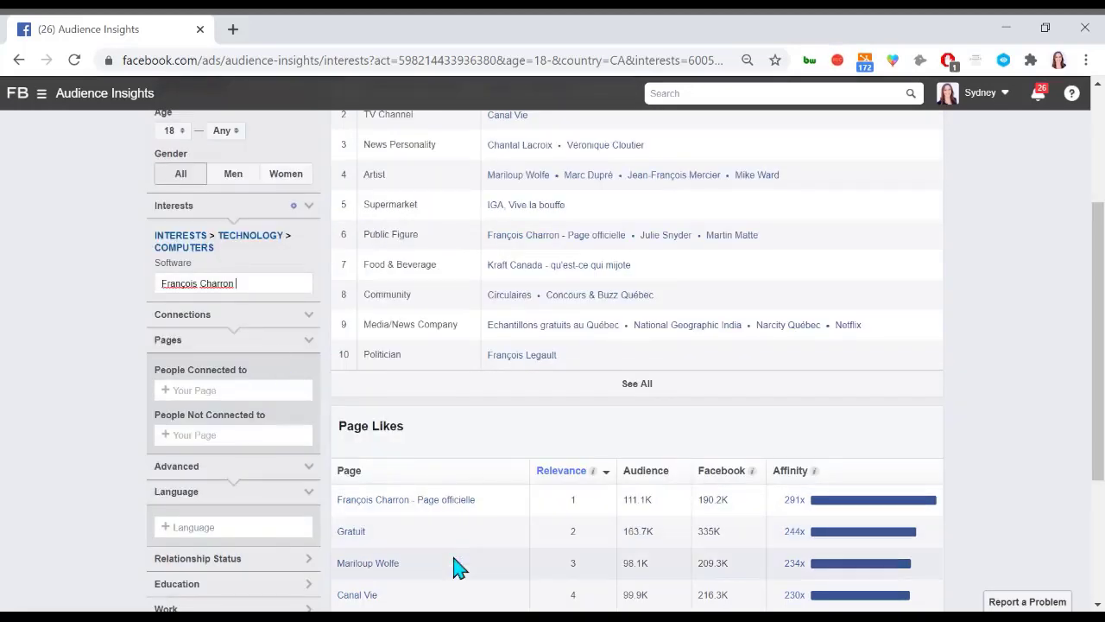
{"action": "scroll", "coordinate": [375, 384], "scroll_direction": "down", "scroll_amount": 2}
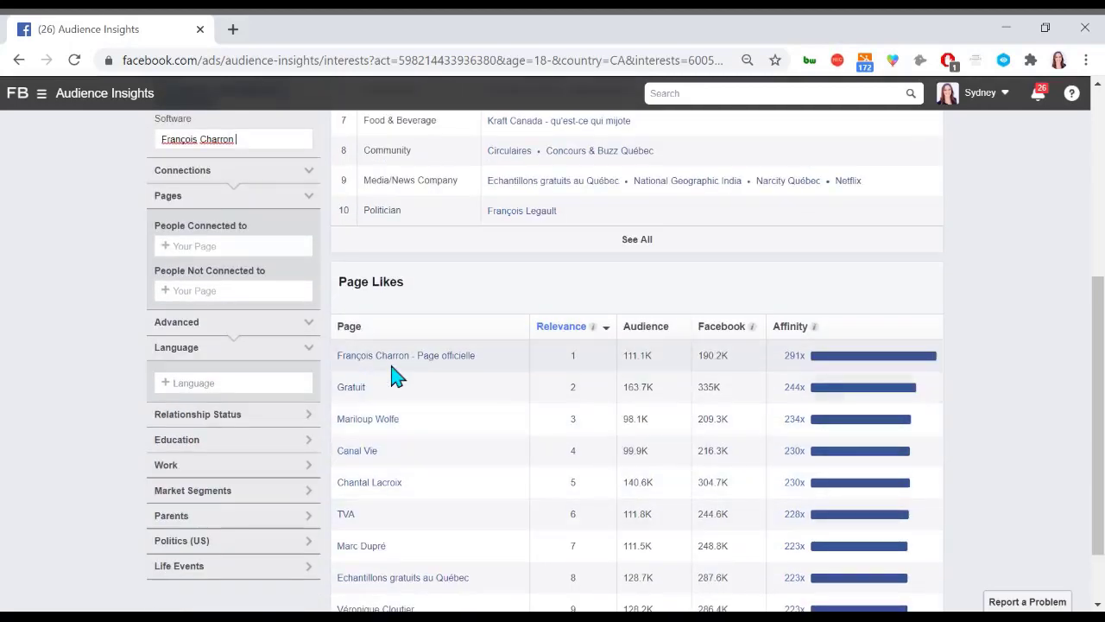
{"action": "scroll", "coordinate": [415, 402], "scroll_direction": "up", "scroll_amount": 2}
{"action": "left_click_drag", "start_coordinate": [279, 286], "coordinate": [75, 302]}
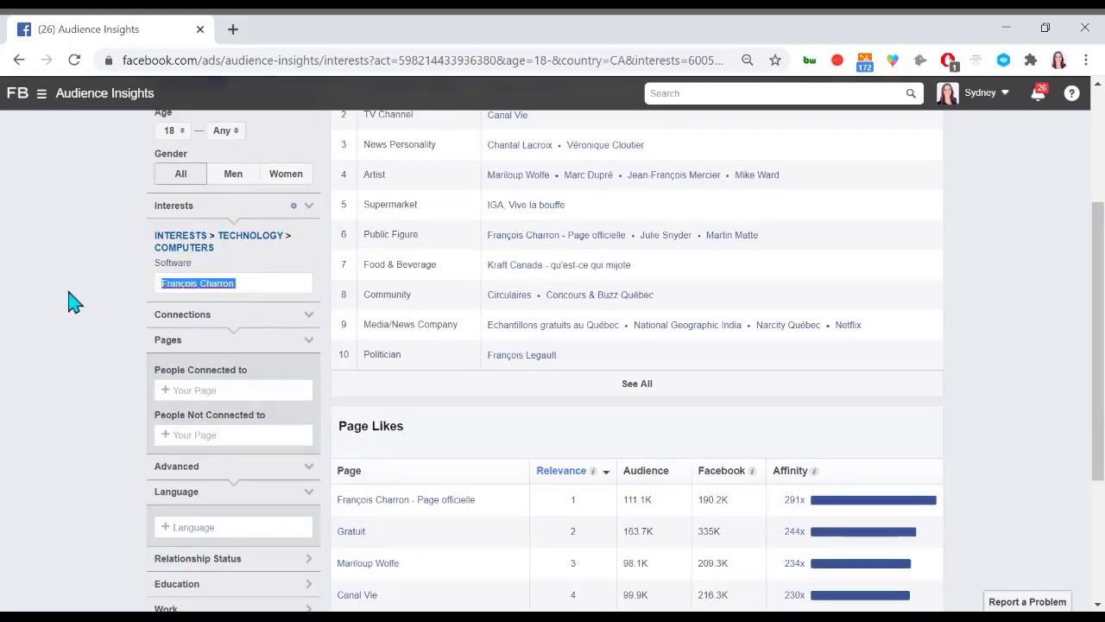
{"action": "key", "text": "BackSpace"}
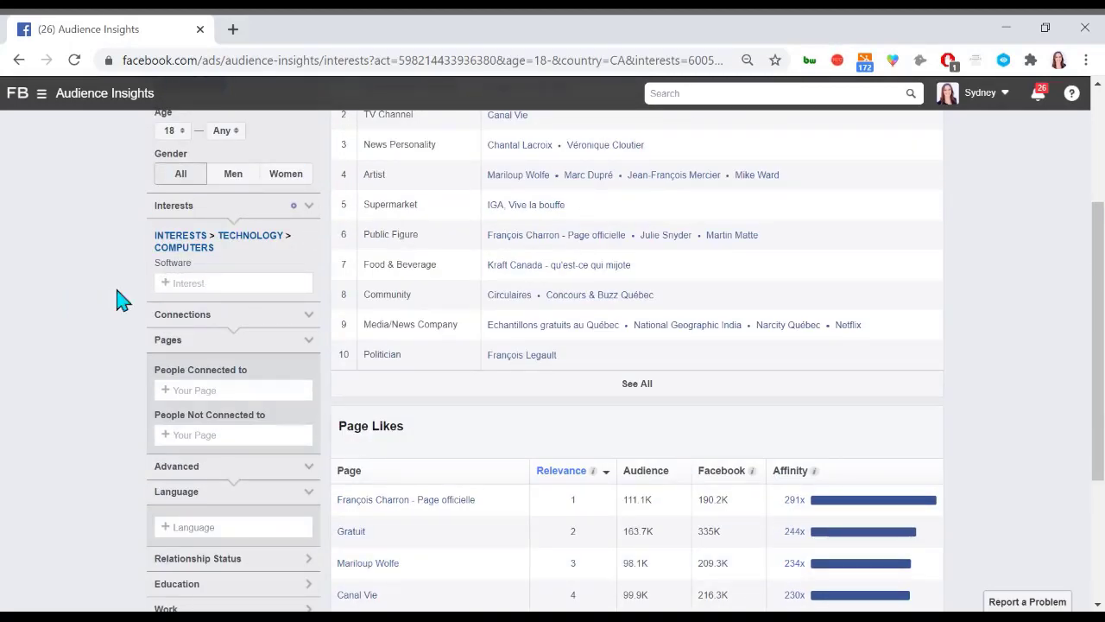
- Look through the remaining liked pages, and open the audience's location breakdown to review the top cities
{"action": "middle_click", "coordinate": [976, 394]}
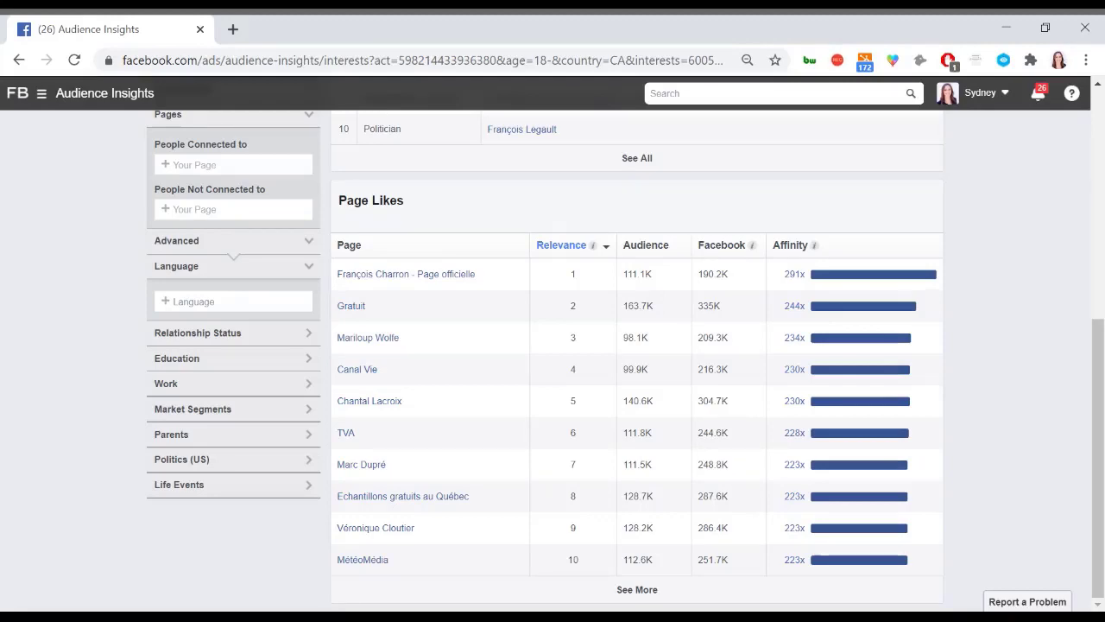
{"action": "scroll", "coordinate": [784, 507], "scroll_direction": "up", "scroll_amount": 5}
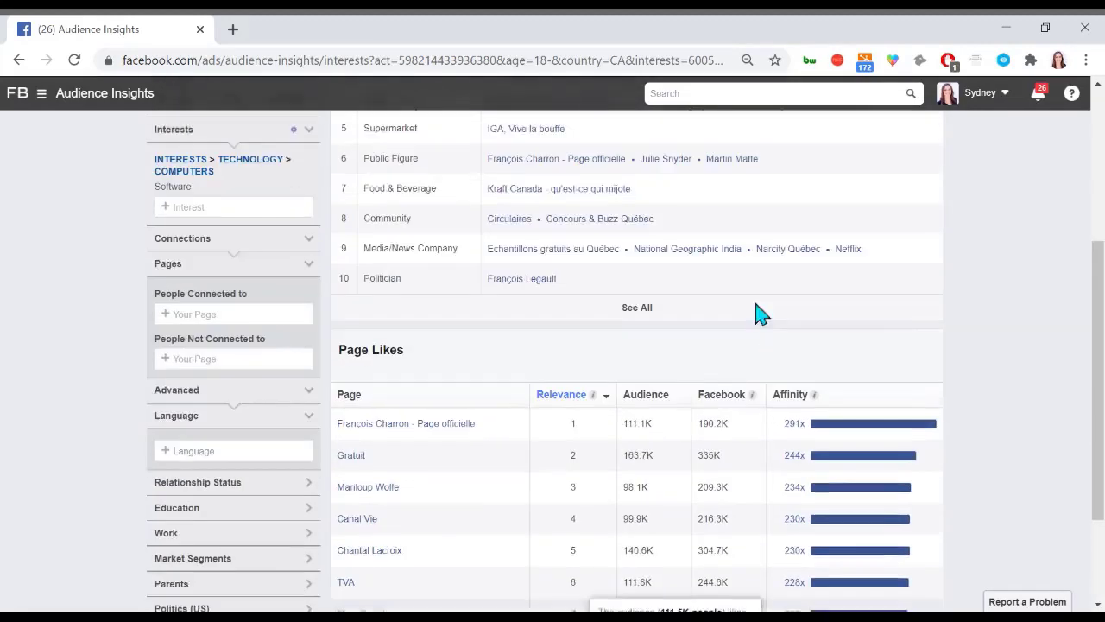
{"action": "left_click", "coordinate": [713, 220]}
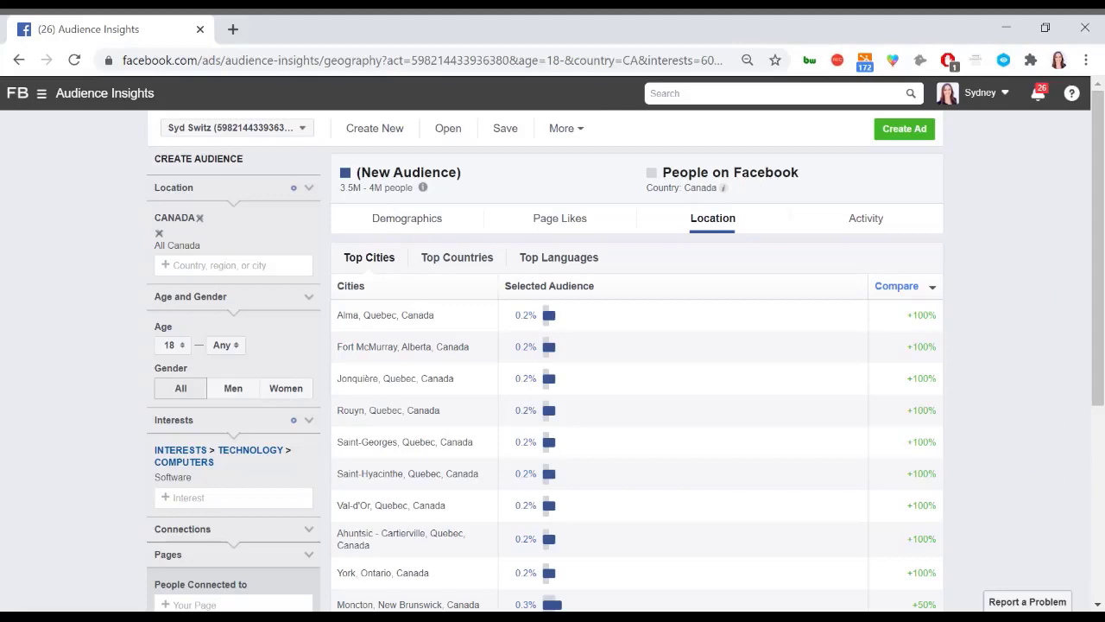
{"action": "middle_click", "coordinate": [1004, 360]}
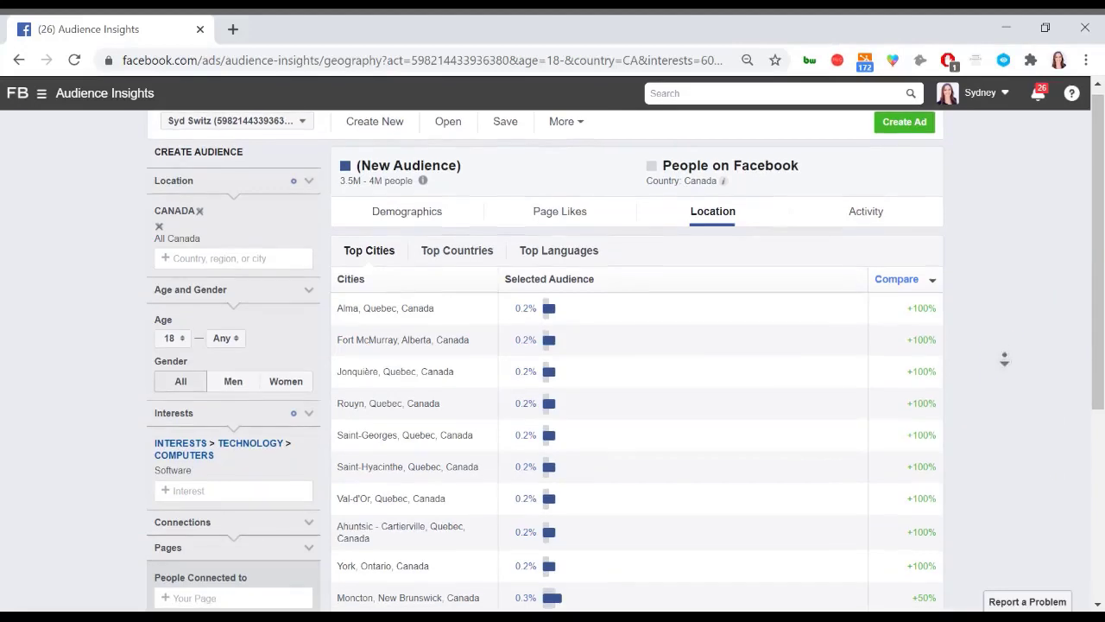
{"action": "left_click", "coordinate": [1004, 366]}
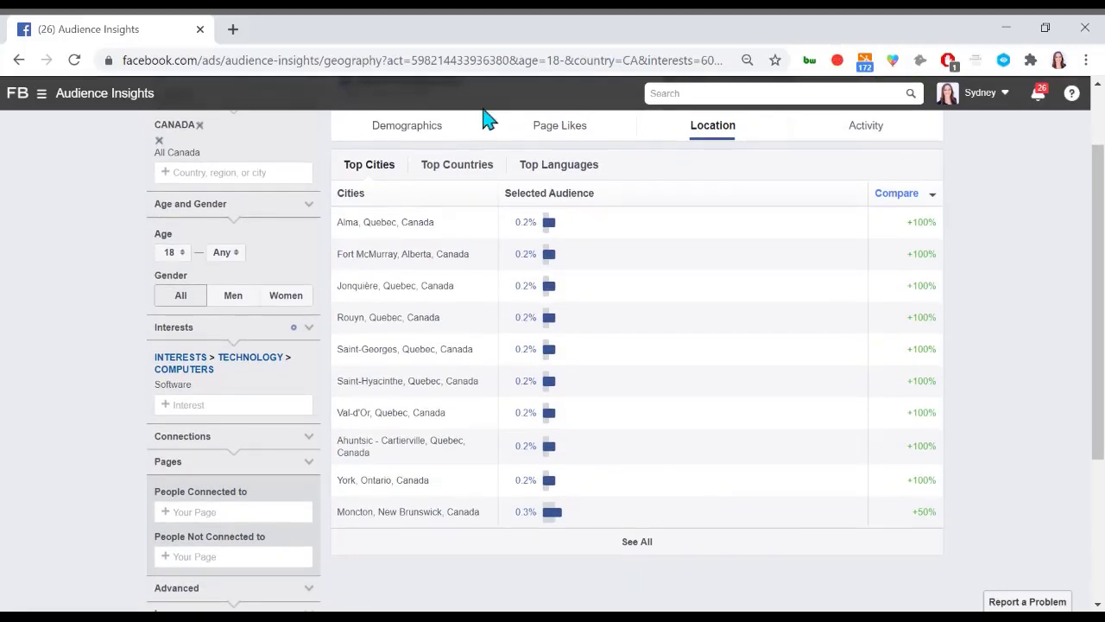
- Compare the audience's top languages and top countries, and return to the top cities list
{"action": "left_click", "coordinate": [566, 173]}
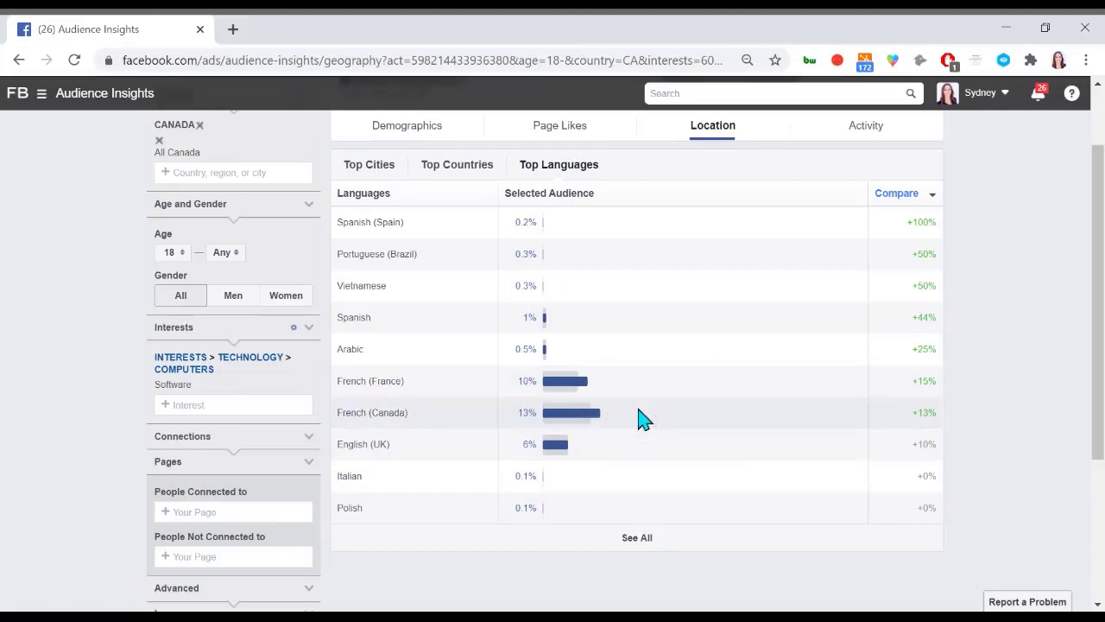
{"action": "mouse_move", "coordinate": [566, 423]}
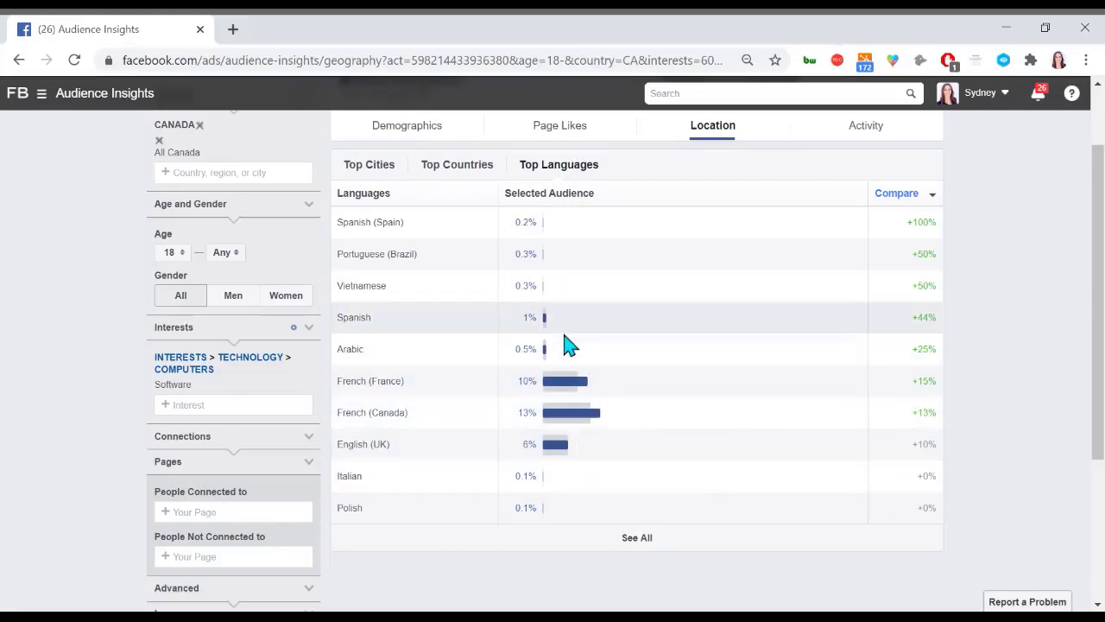
{"action": "left_click", "coordinate": [563, 129]}
{"action": "left_click", "coordinate": [683, 137]}
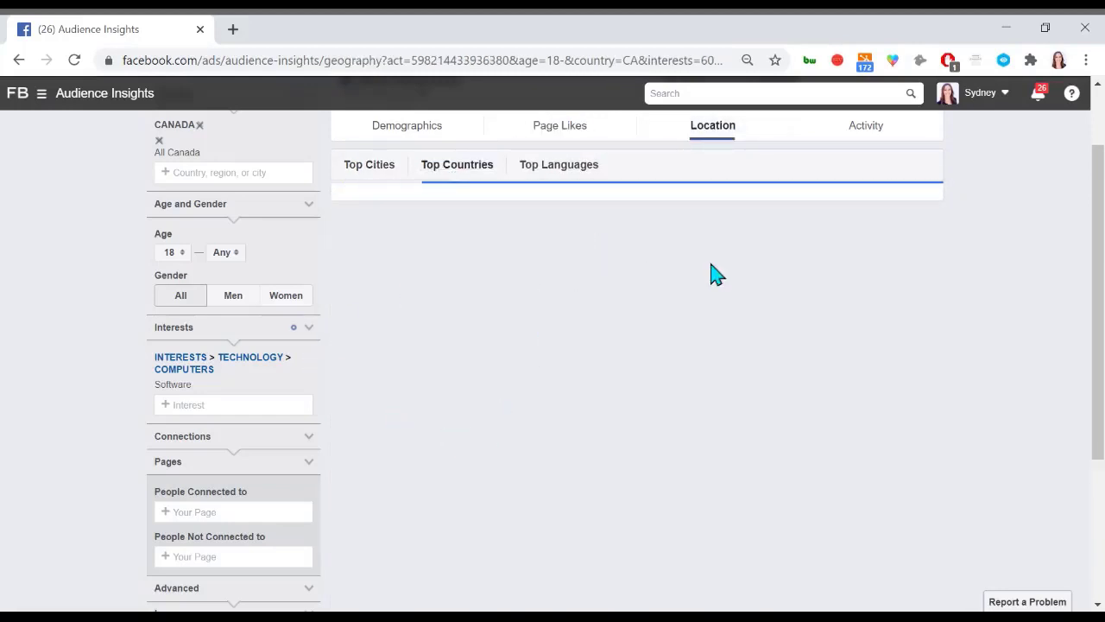
{"action": "left_click", "coordinate": [379, 166]}
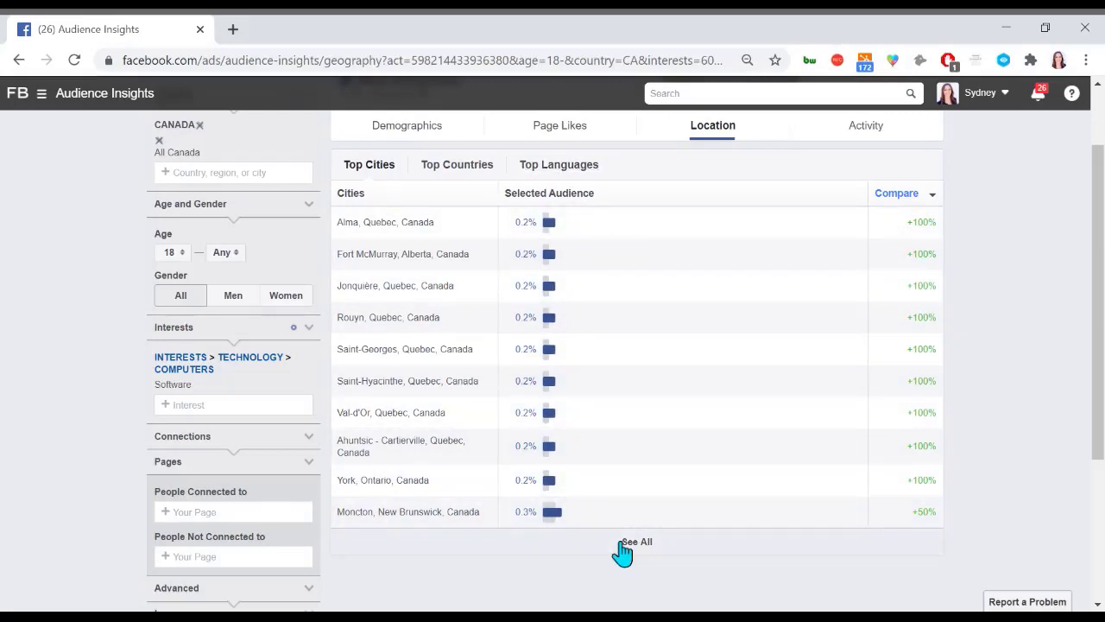
{"action": "scroll", "coordinate": [728, 309], "scroll_direction": "down", "scroll_amount": 1}
{"action": "scroll", "coordinate": [803, 267], "scroll_direction": "up", "scroll_amount": 2}
- Open the audience's activity breakdown and review the frequency of activities and device users charts
{"action": "left_click", "coordinate": [866, 219]}
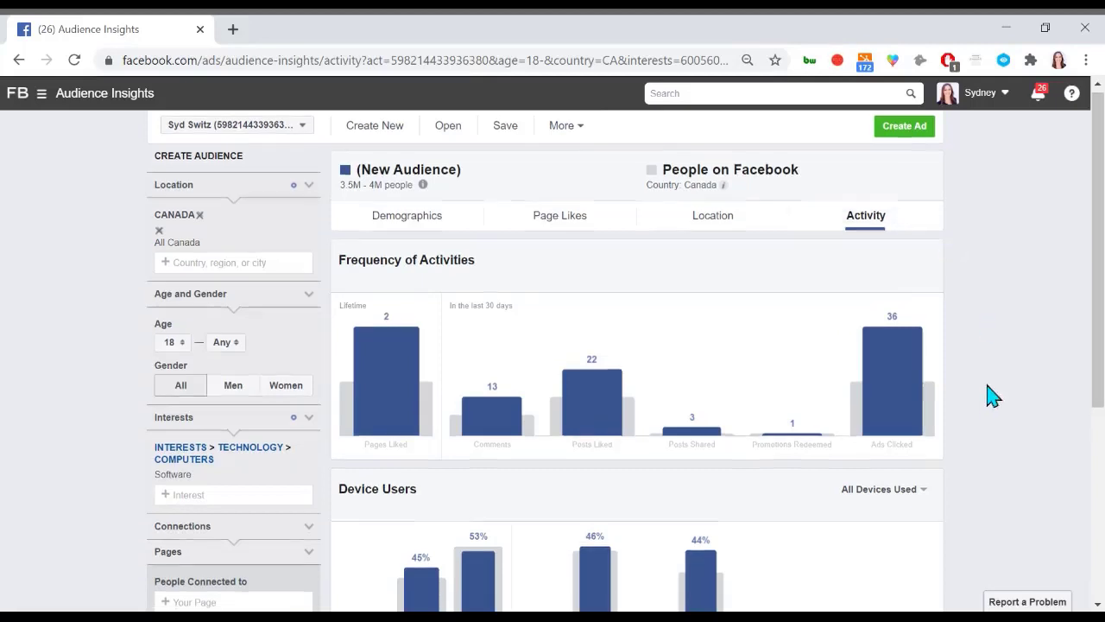
{"action": "scroll", "coordinate": [1002, 380], "scroll_direction": "down", "scroll_amount": 2}
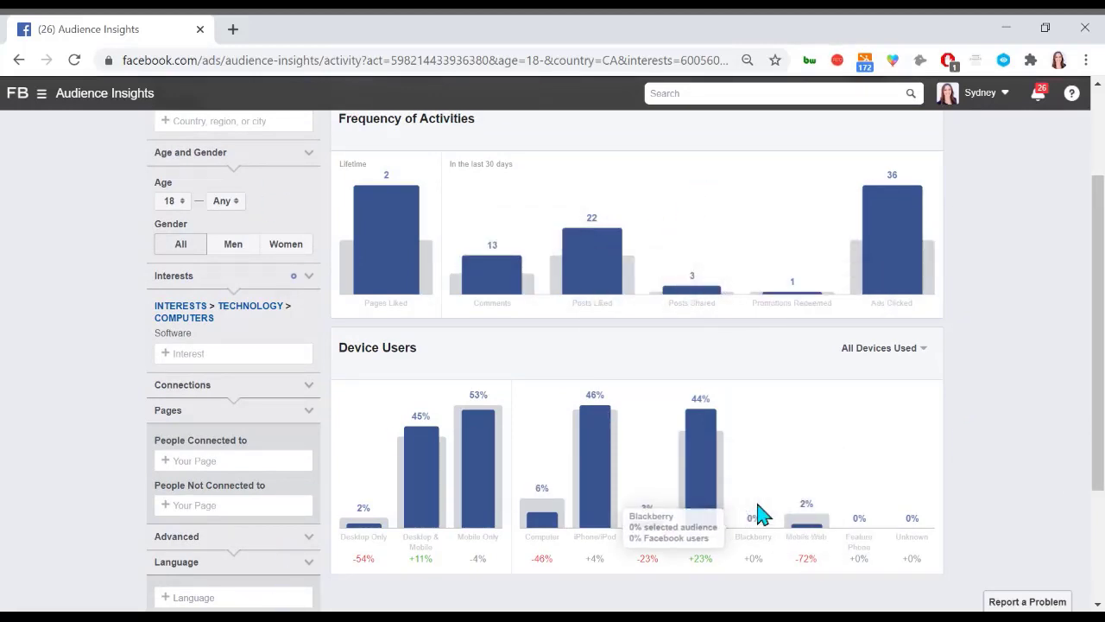
{"action": "scroll", "coordinate": [800, 395], "scroll_direction": "up", "scroll_amount": 2}
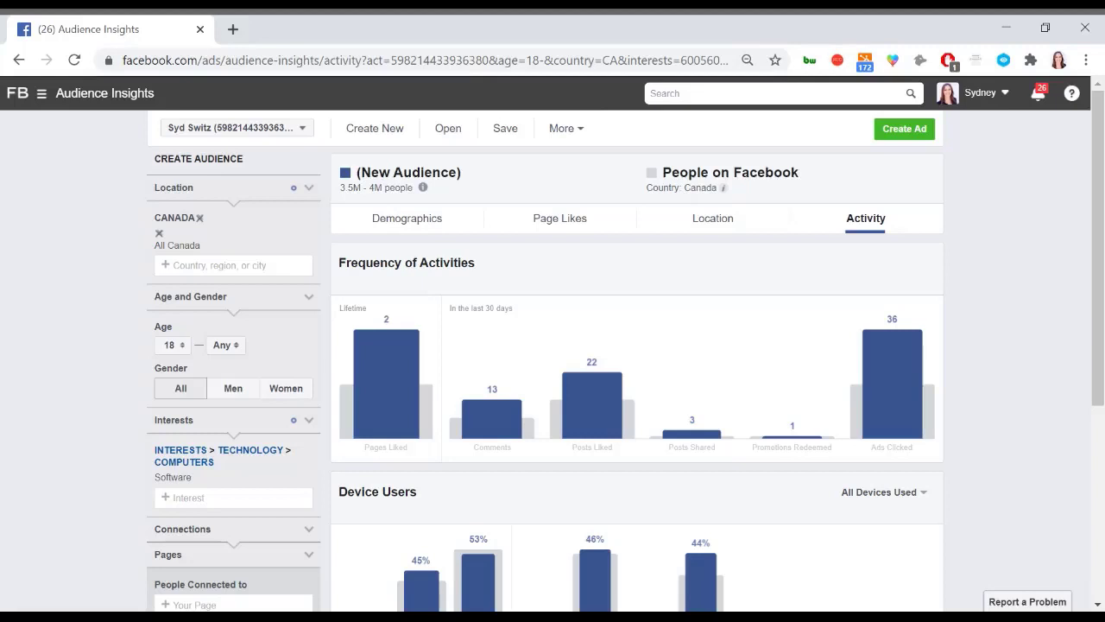
- Check the viewing options of the device users chart and examine its Android details with All Devices Used kept
{"action": "scroll", "coordinate": [1037, 390], "scroll_direction": "down", "scroll_amount": 2}
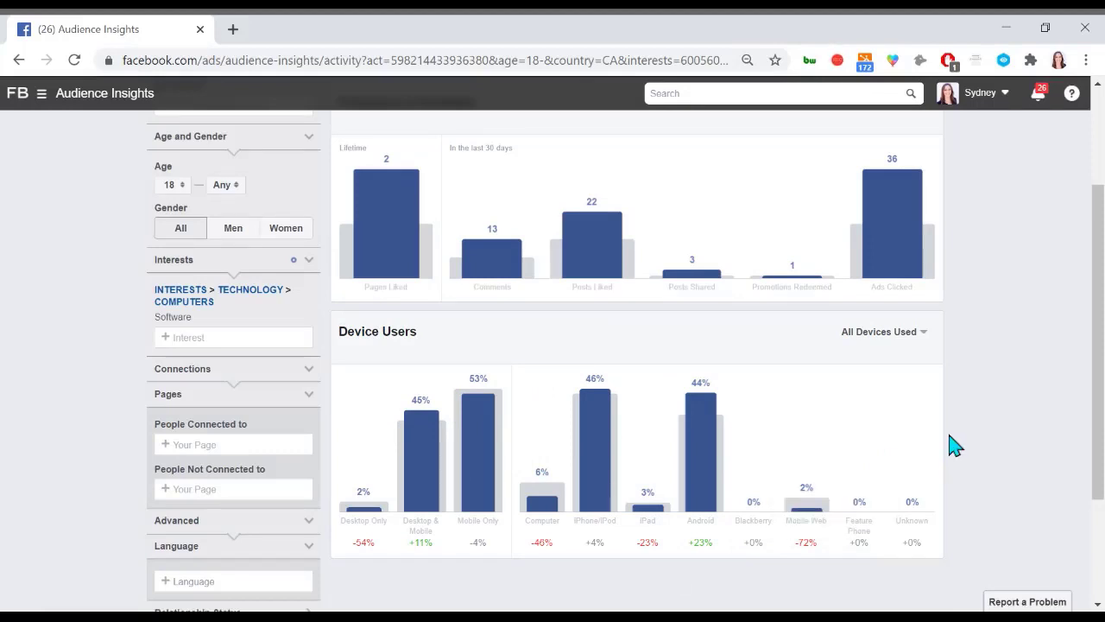
{"action": "left_click", "coordinate": [921, 335]}
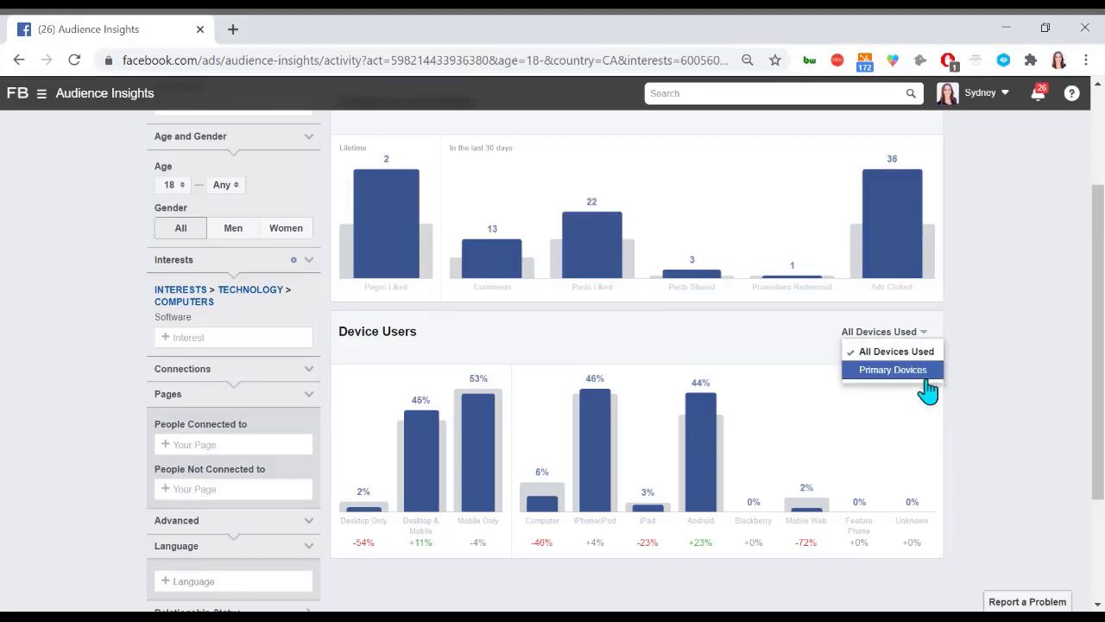
{"action": "left_click", "coordinate": [1034, 445]}
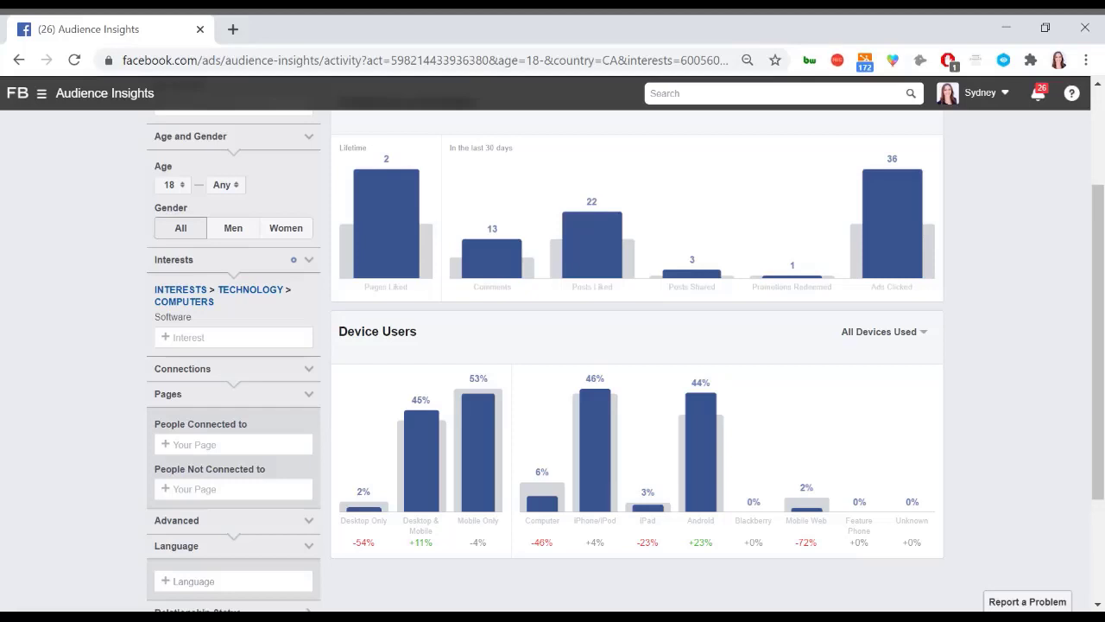
{"action": "mouse_move", "coordinate": [494, 489]}
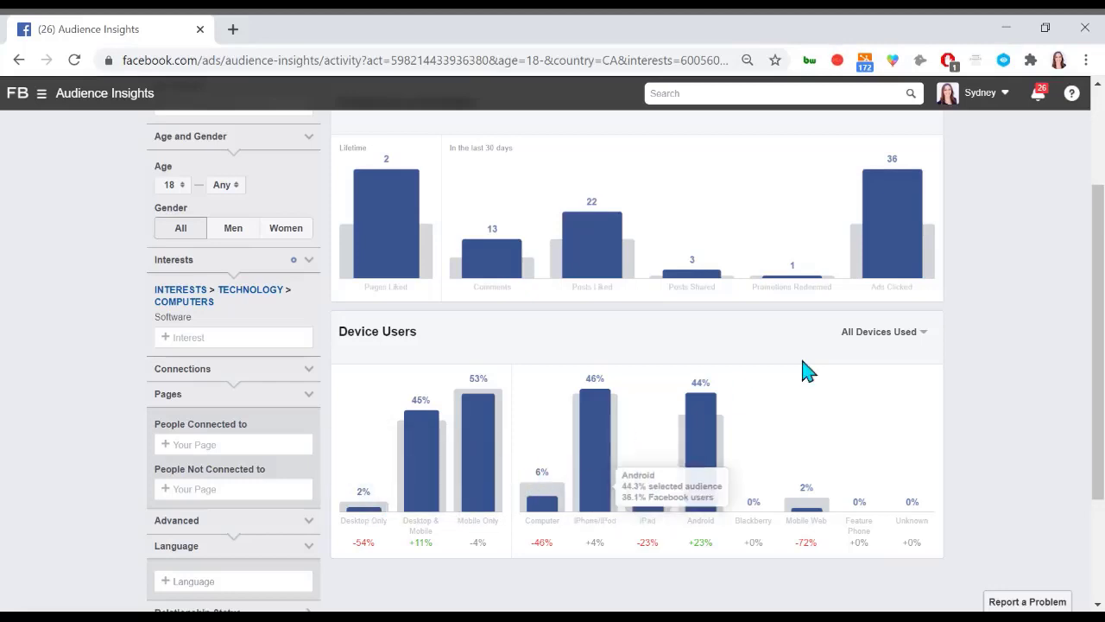
- Save the audience under the name "software canada"
{"action": "scroll", "coordinate": [484, 242], "scroll_direction": "up", "scroll_amount": 2}
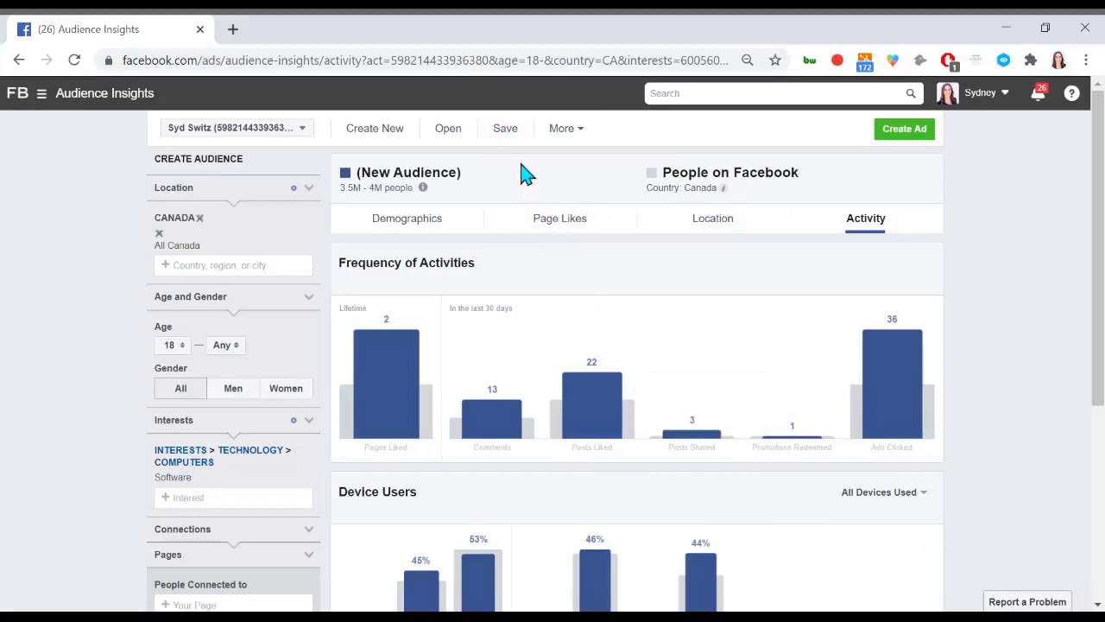
{"action": "left_click", "coordinate": [505, 129]}
{"action": "left_click", "coordinate": [355, 188]}
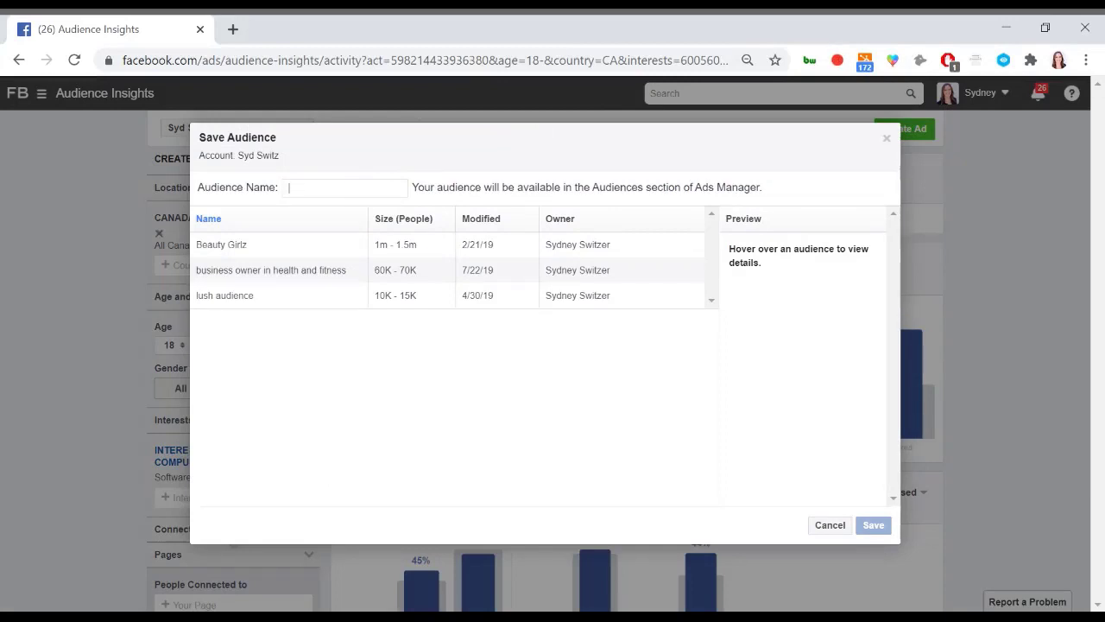
{"action": "type", "text": "soft"}
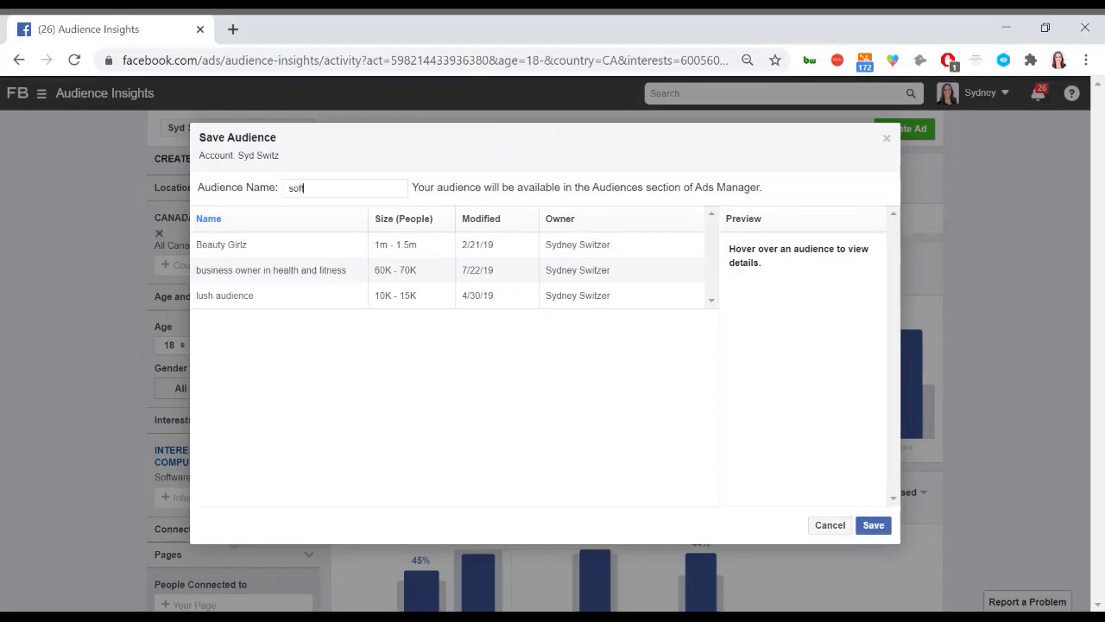
{"action": "type", "text": "ware canada"}
{"action": "left_click", "coordinate": [866, 523]}
{"action": "left_click", "coordinate": [865, 523]}
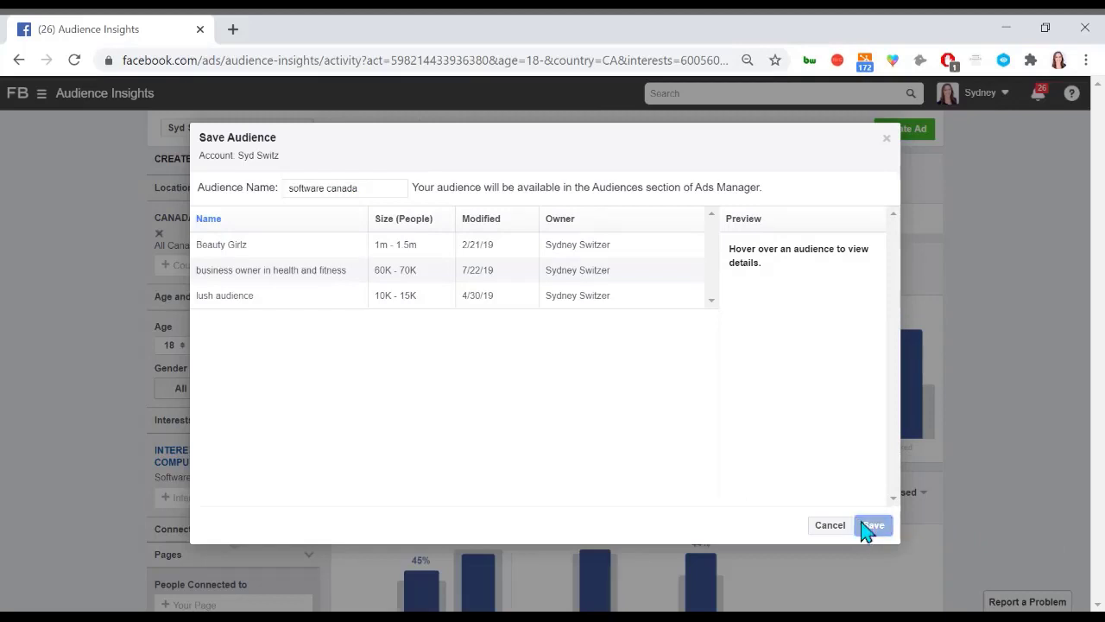